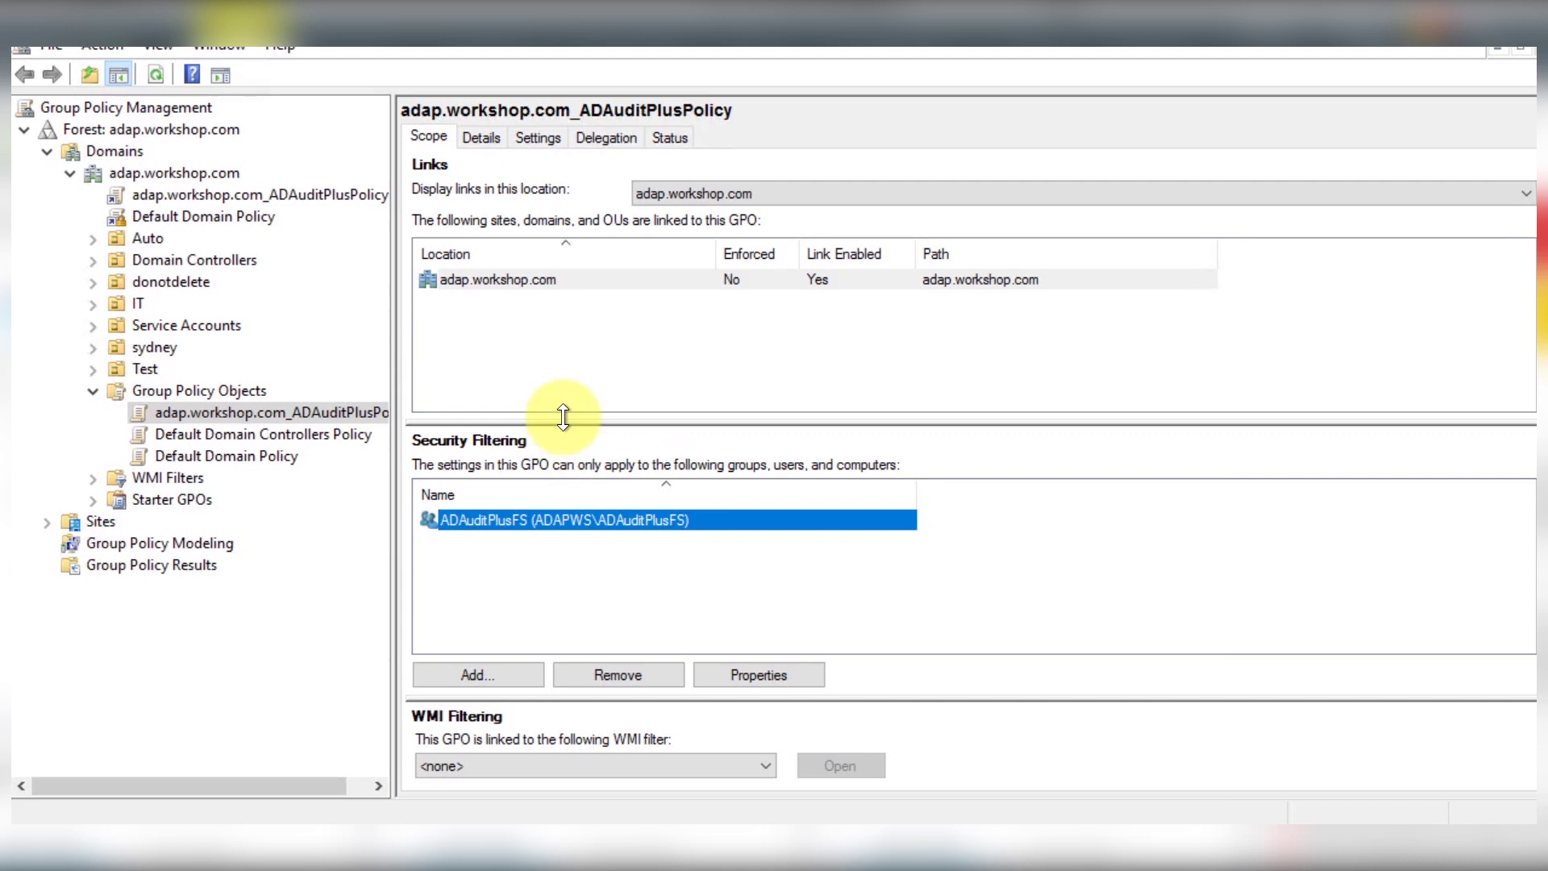
# Review the ADAuditPlusFS group's members, then return to the Group Policy Management Editor
pyautogui.doubleClick(592, 520)
pyautogui.click(536, 322)
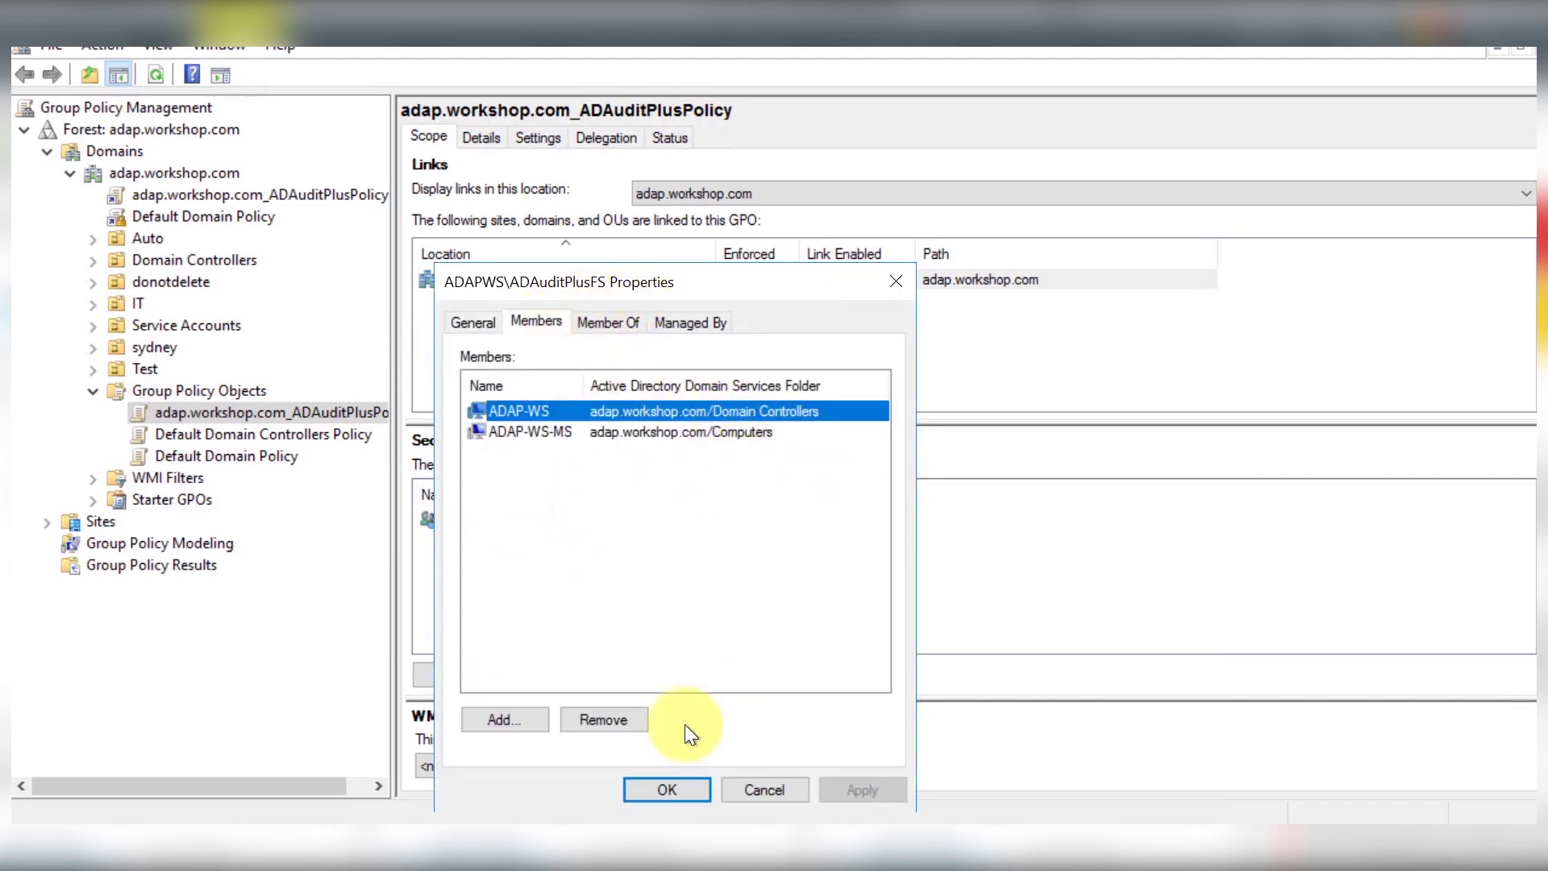
pyautogui.click(674, 787)
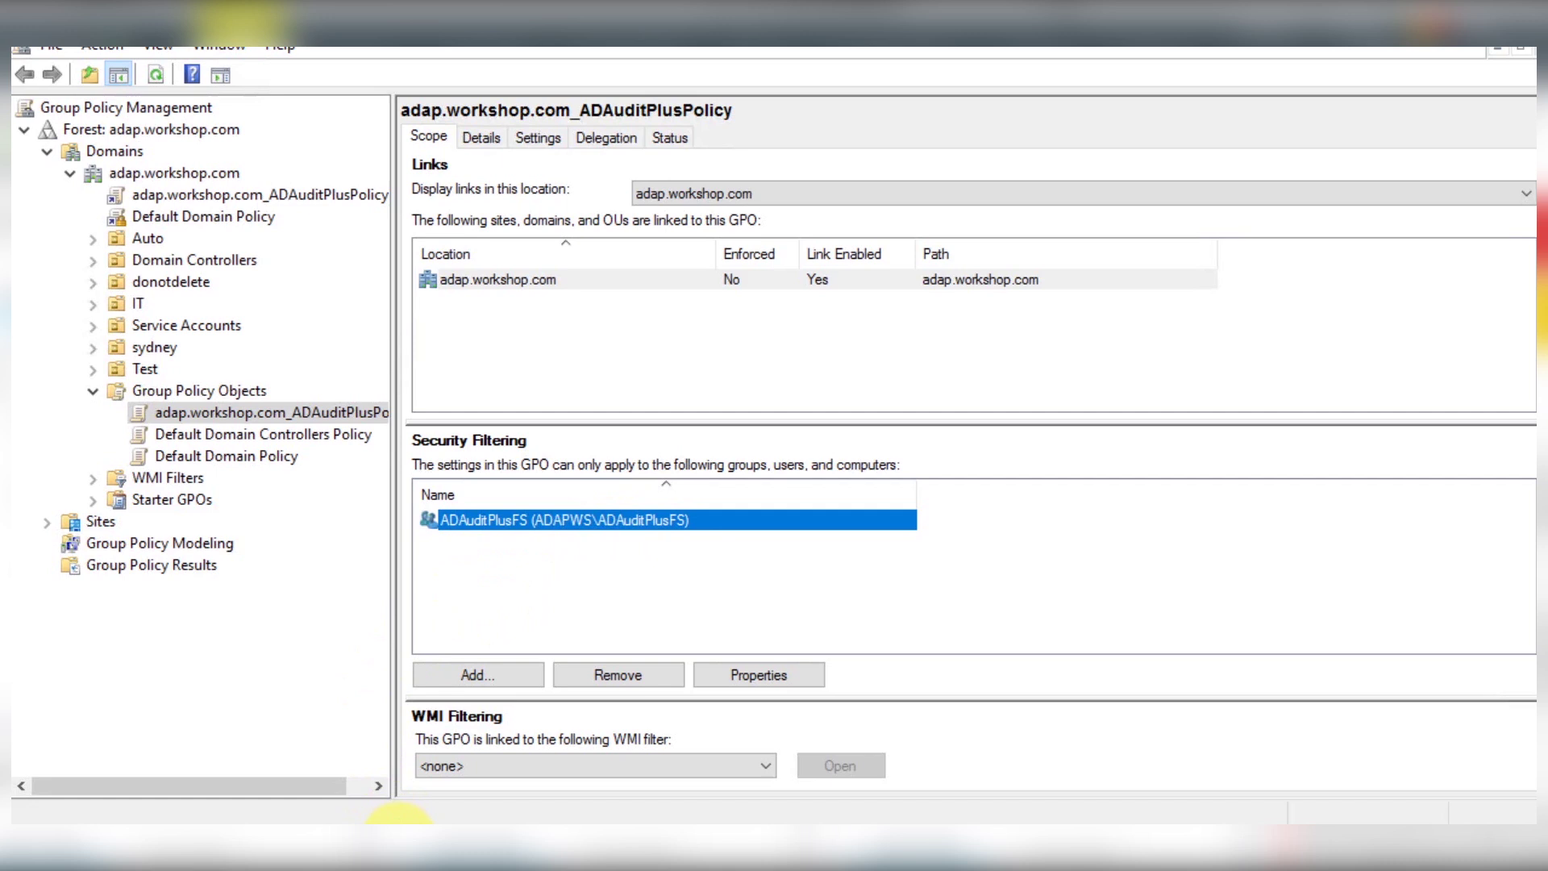
pyautogui.click(395, 815)
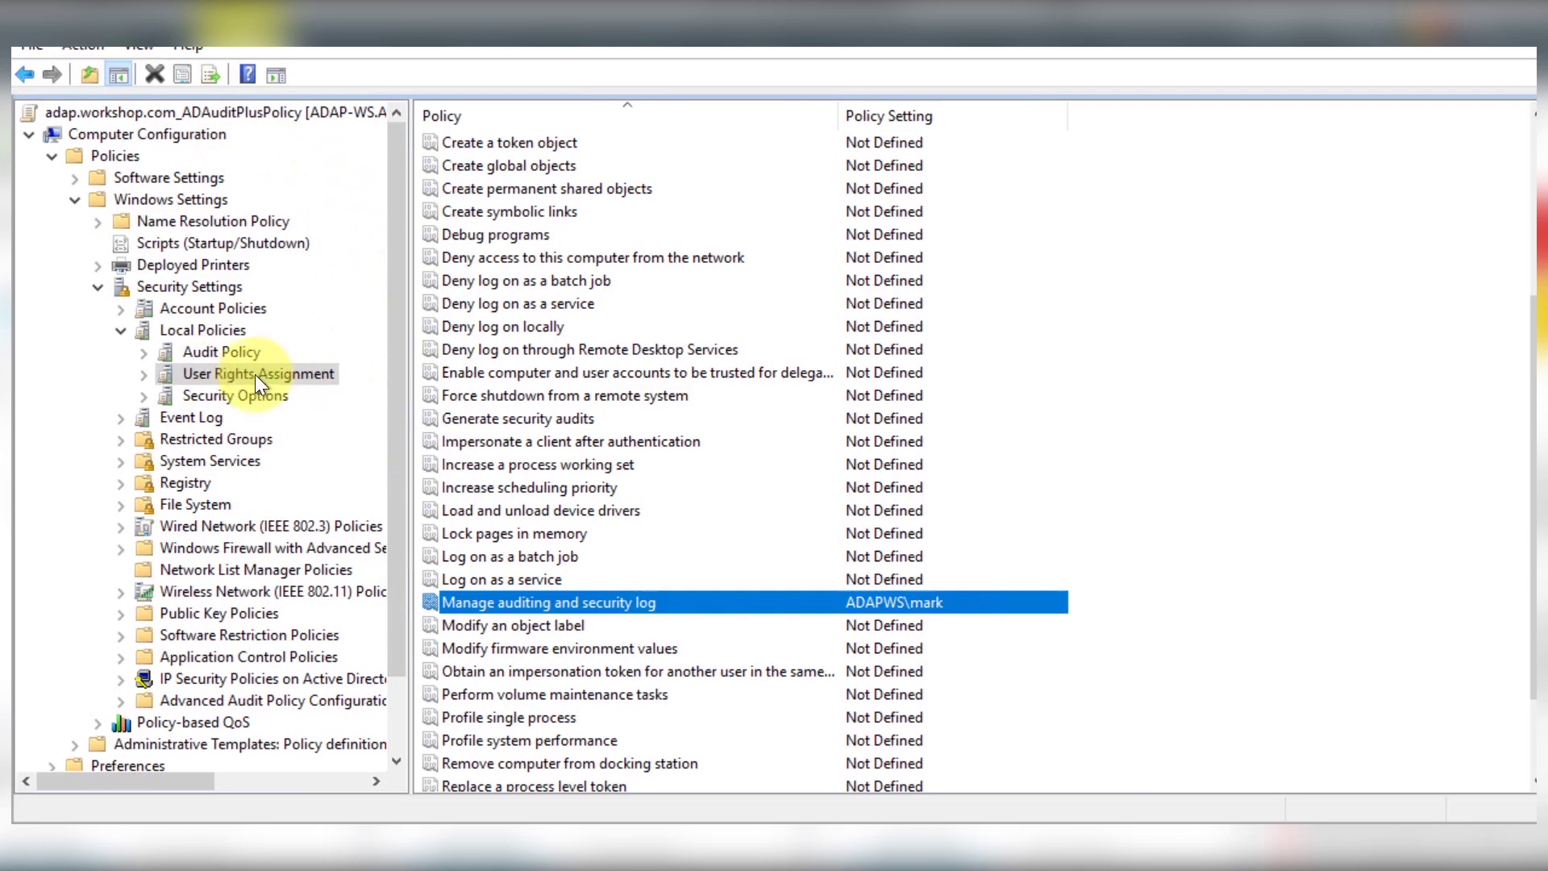
# Confirm the service account holds the 'Manage auditing and security log' user right
pyautogui.doubleClick(563, 602)
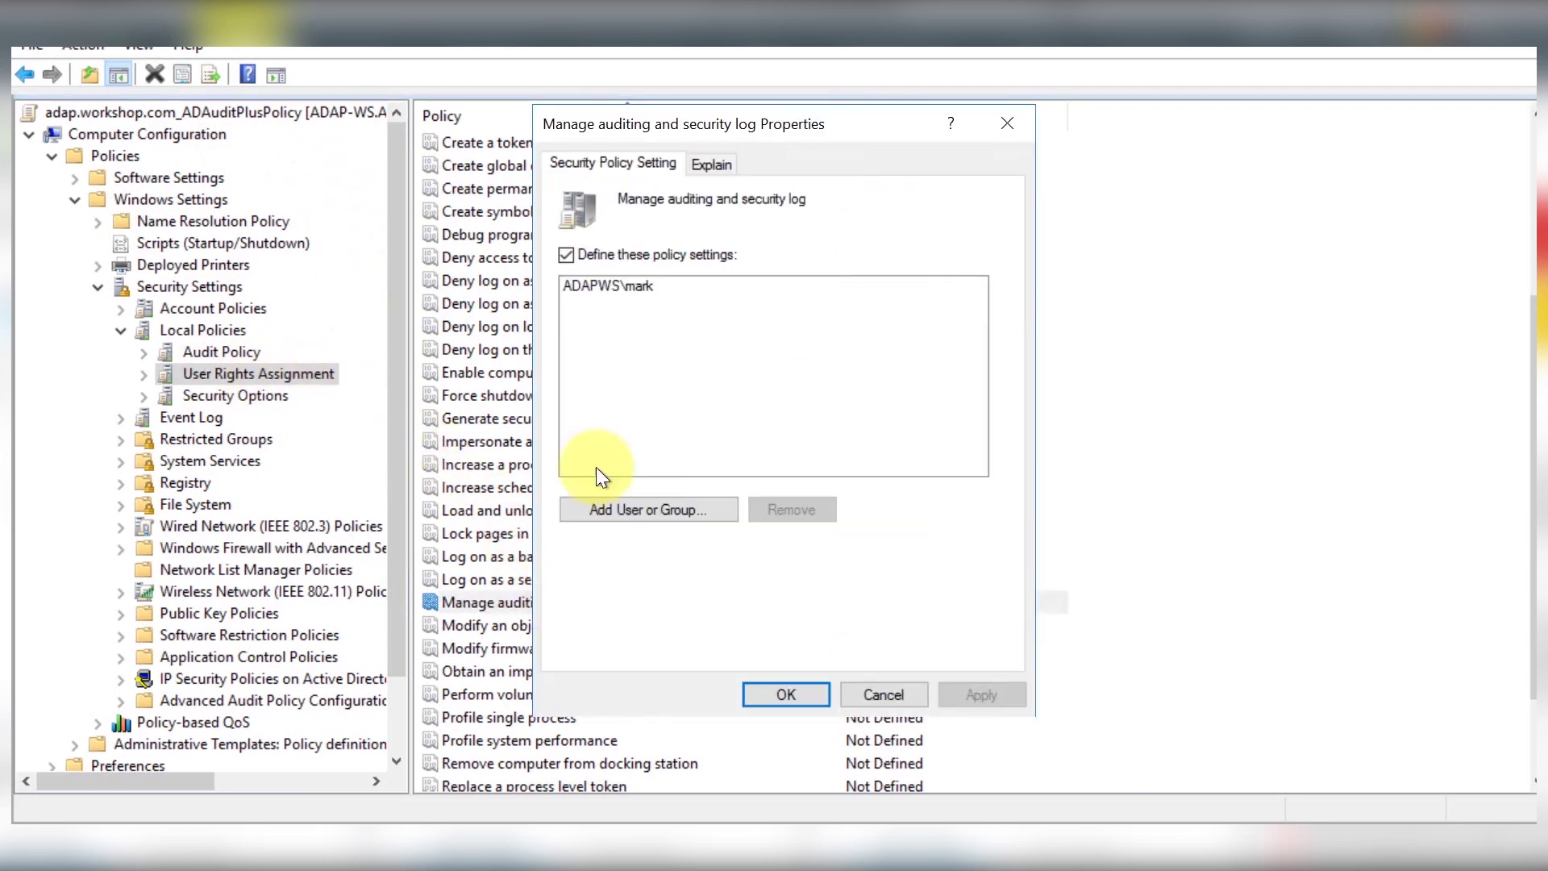
pyautogui.click(587, 288)
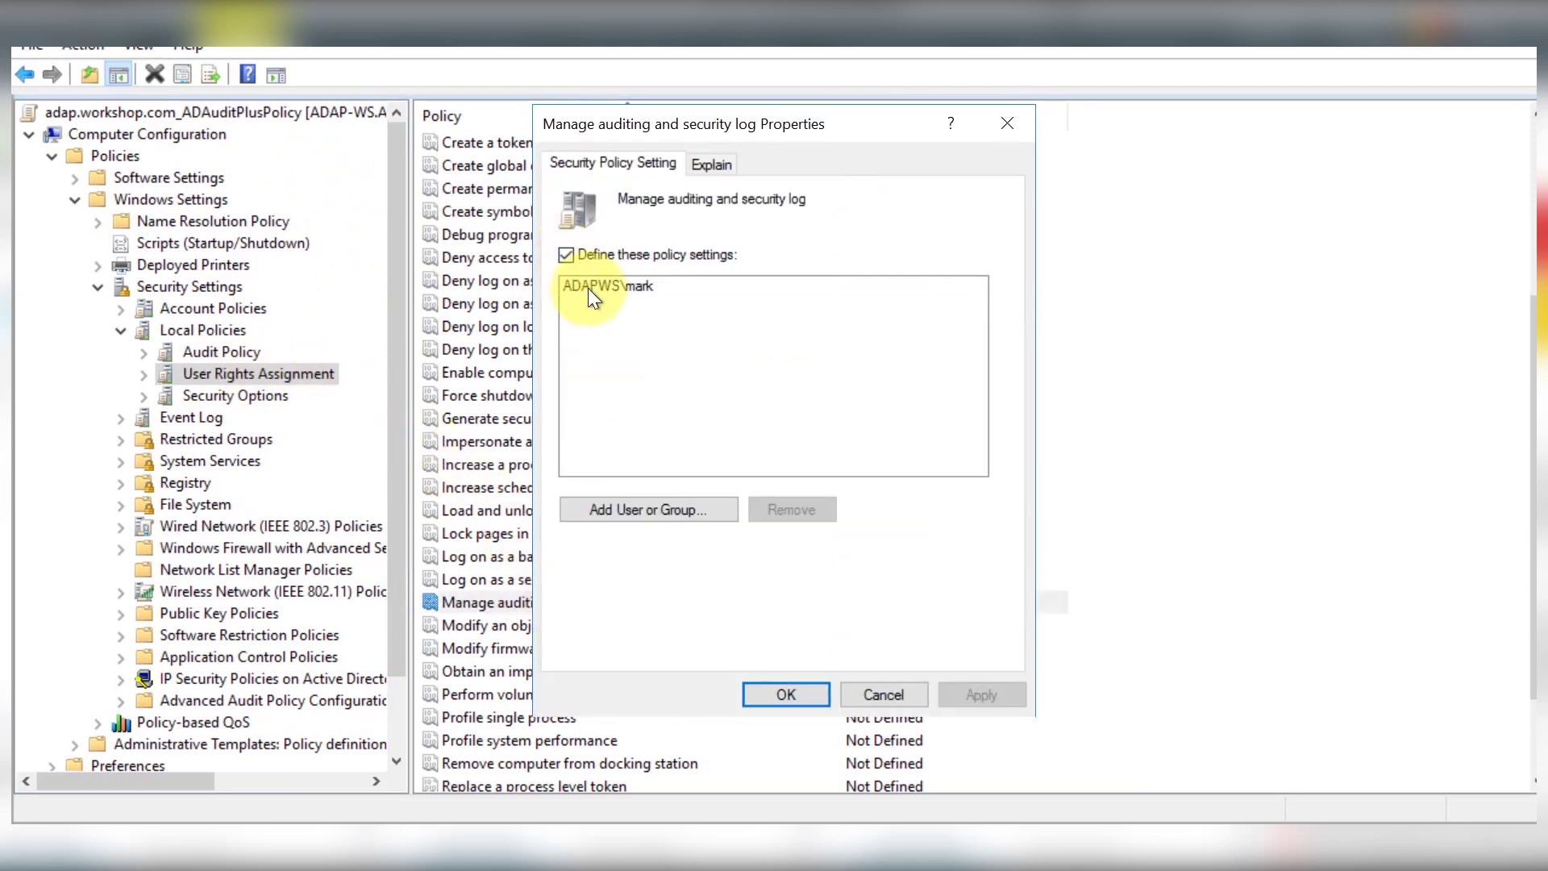
pyautogui.click(790, 695)
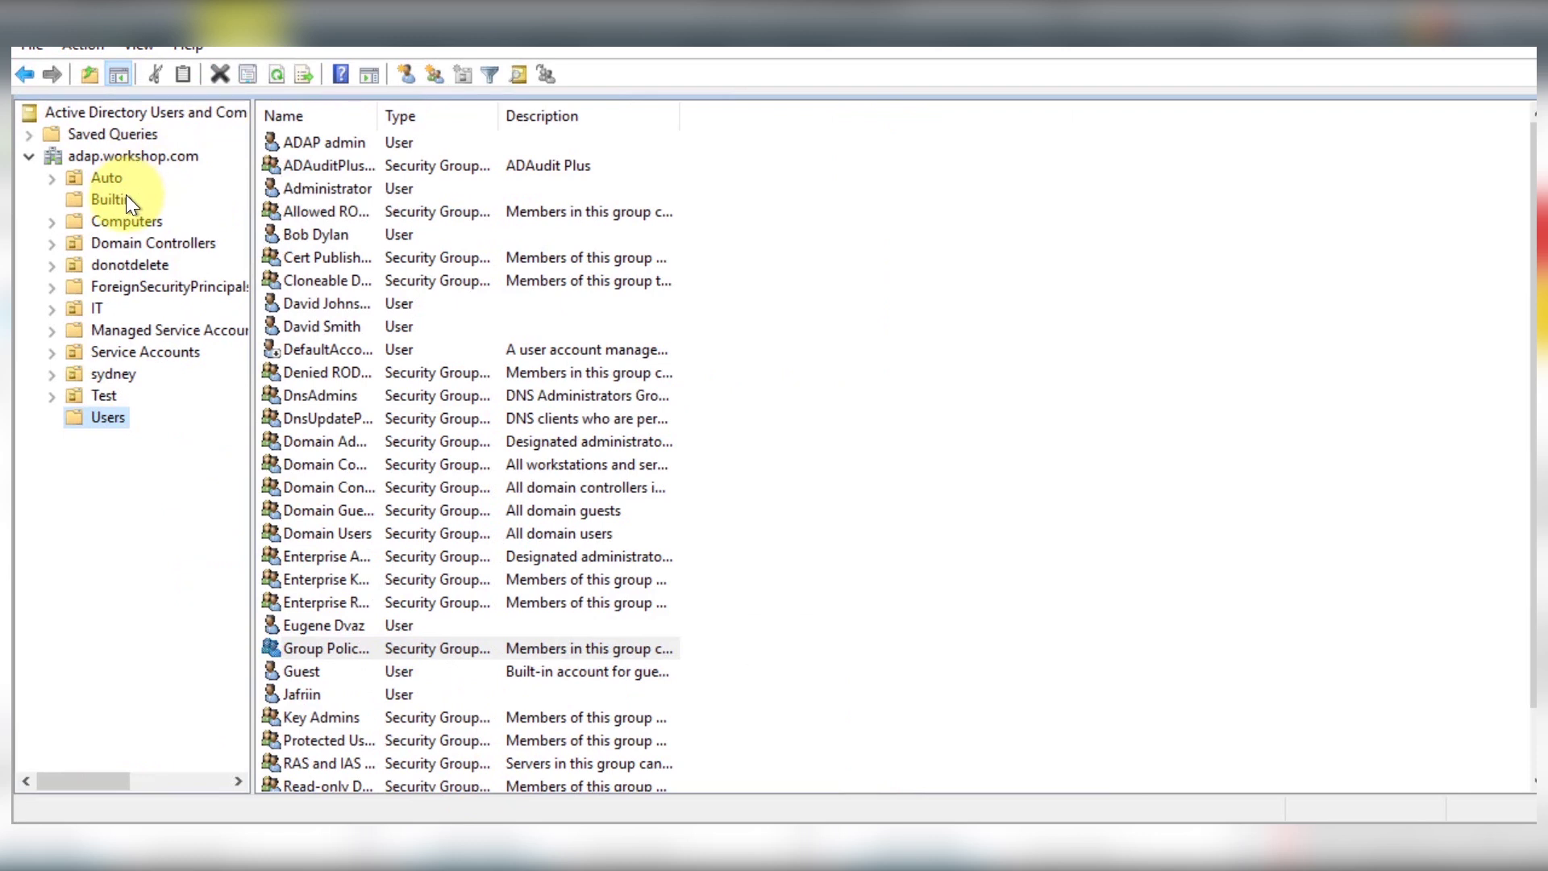
# Add the service account to the Builtin Event Log Readers group
pyautogui.click(123, 198)
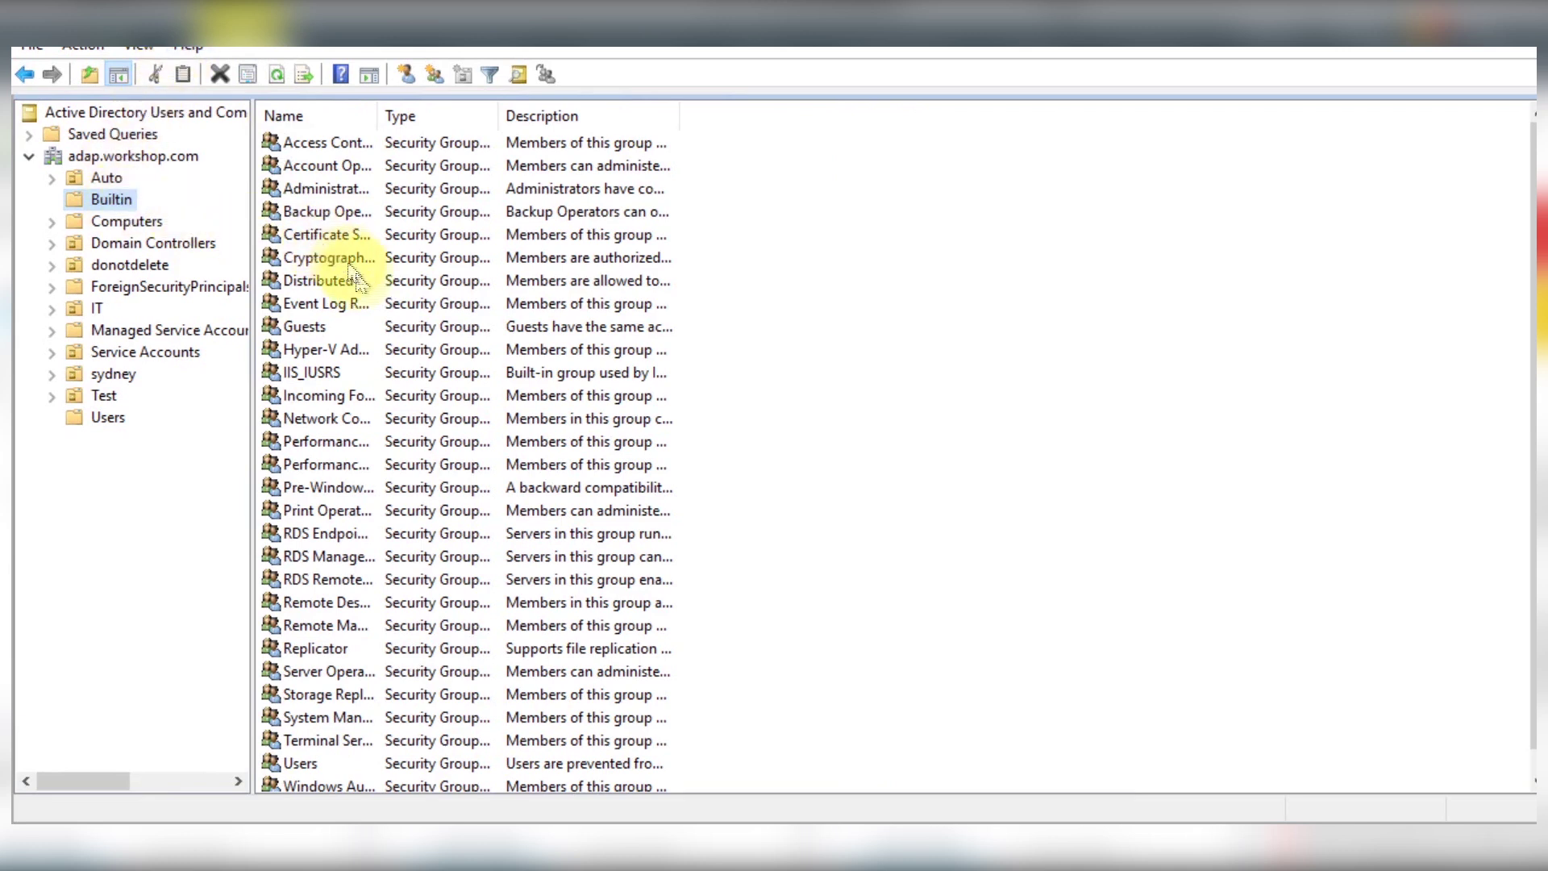
pyautogui.doubleClick(357, 302)
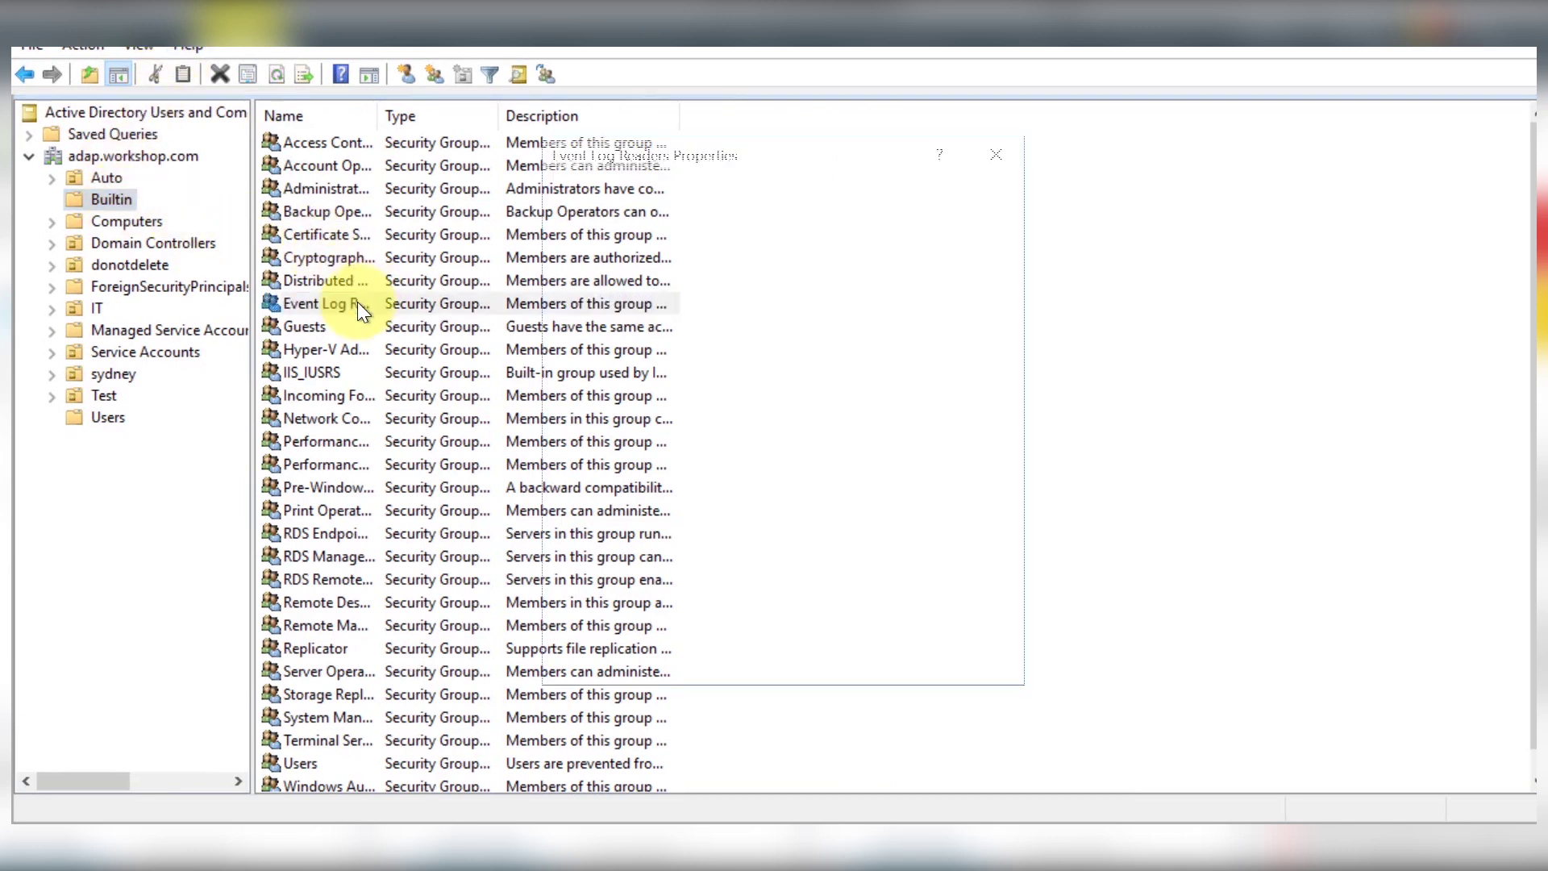
pyautogui.click(643, 195)
pyautogui.click(612, 592)
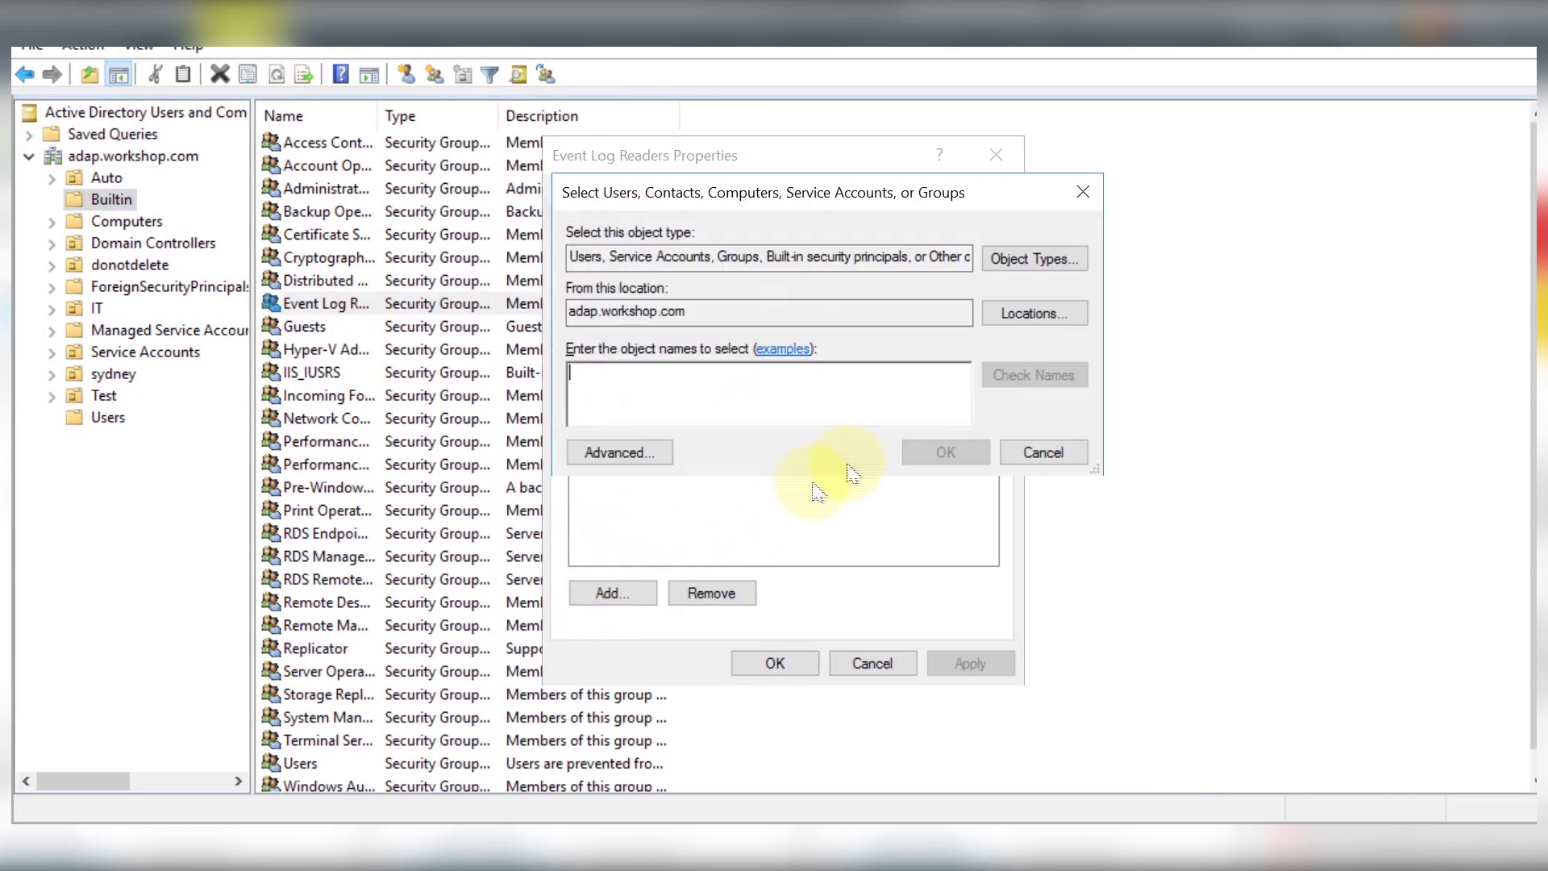
pyautogui.write('mark')
pyautogui.click(1031, 374)
pyautogui.click(1064, 606)
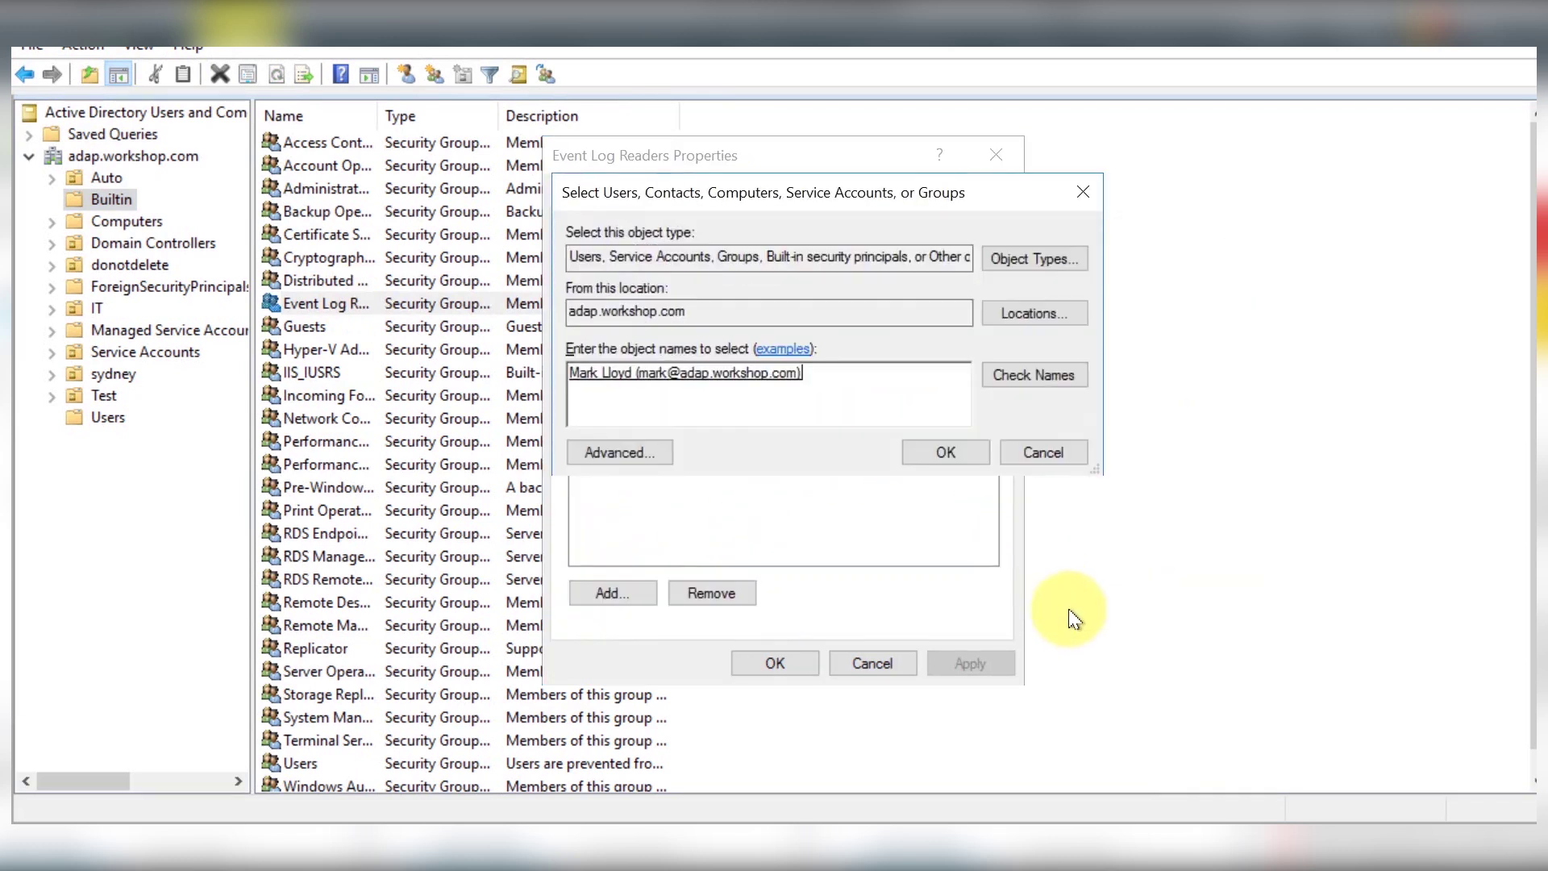
pyautogui.press('Return')
pyautogui.click(774, 663)
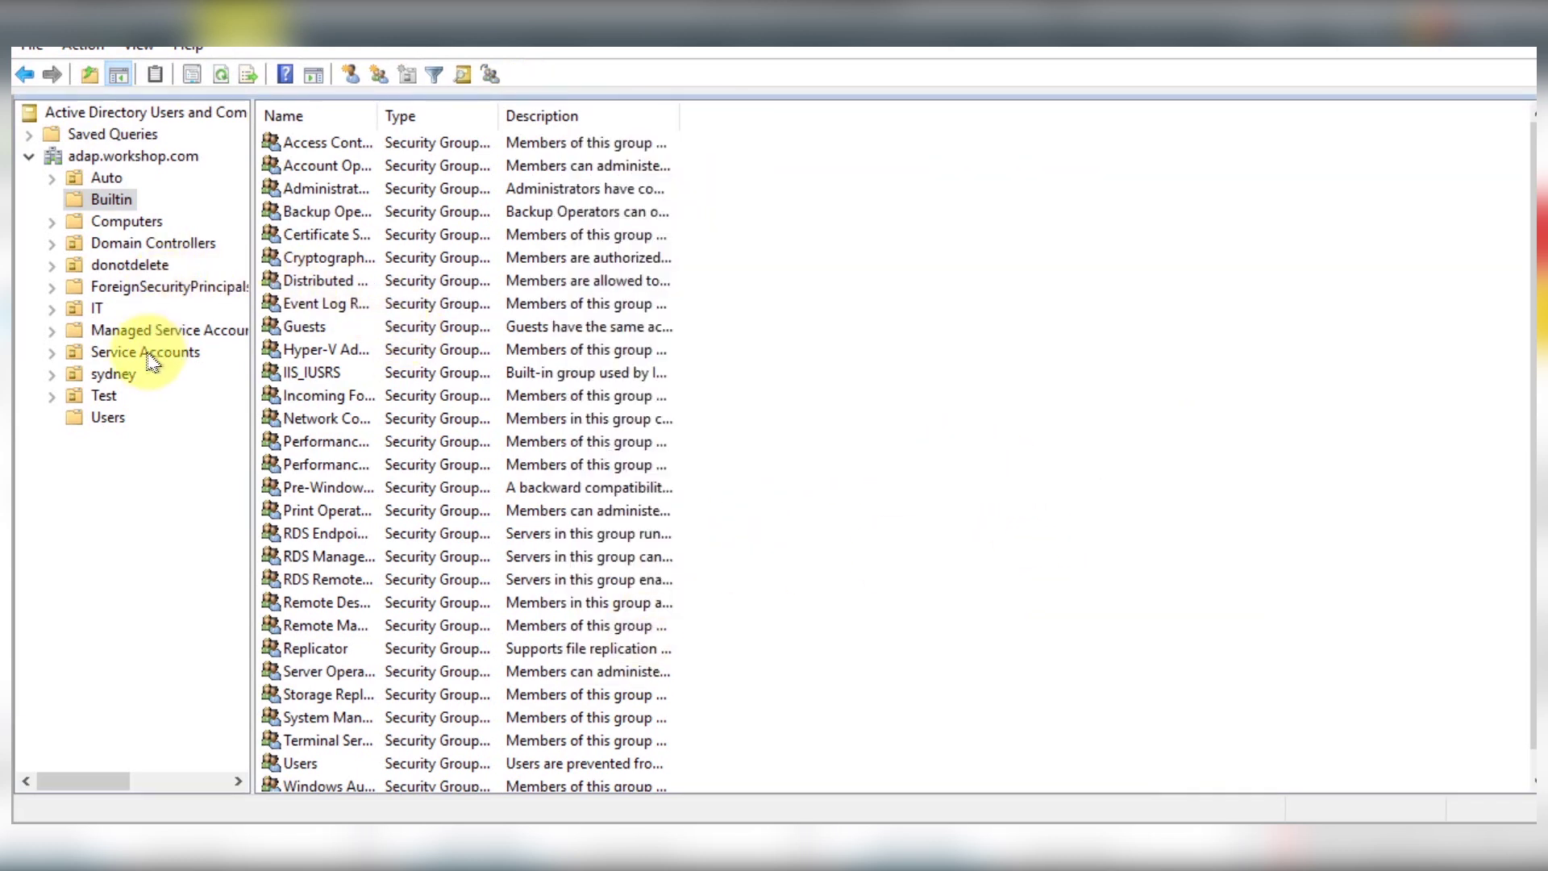
# Add the service account to the Users container's Group Policy Creator Owners group
pyautogui.click(108, 418)
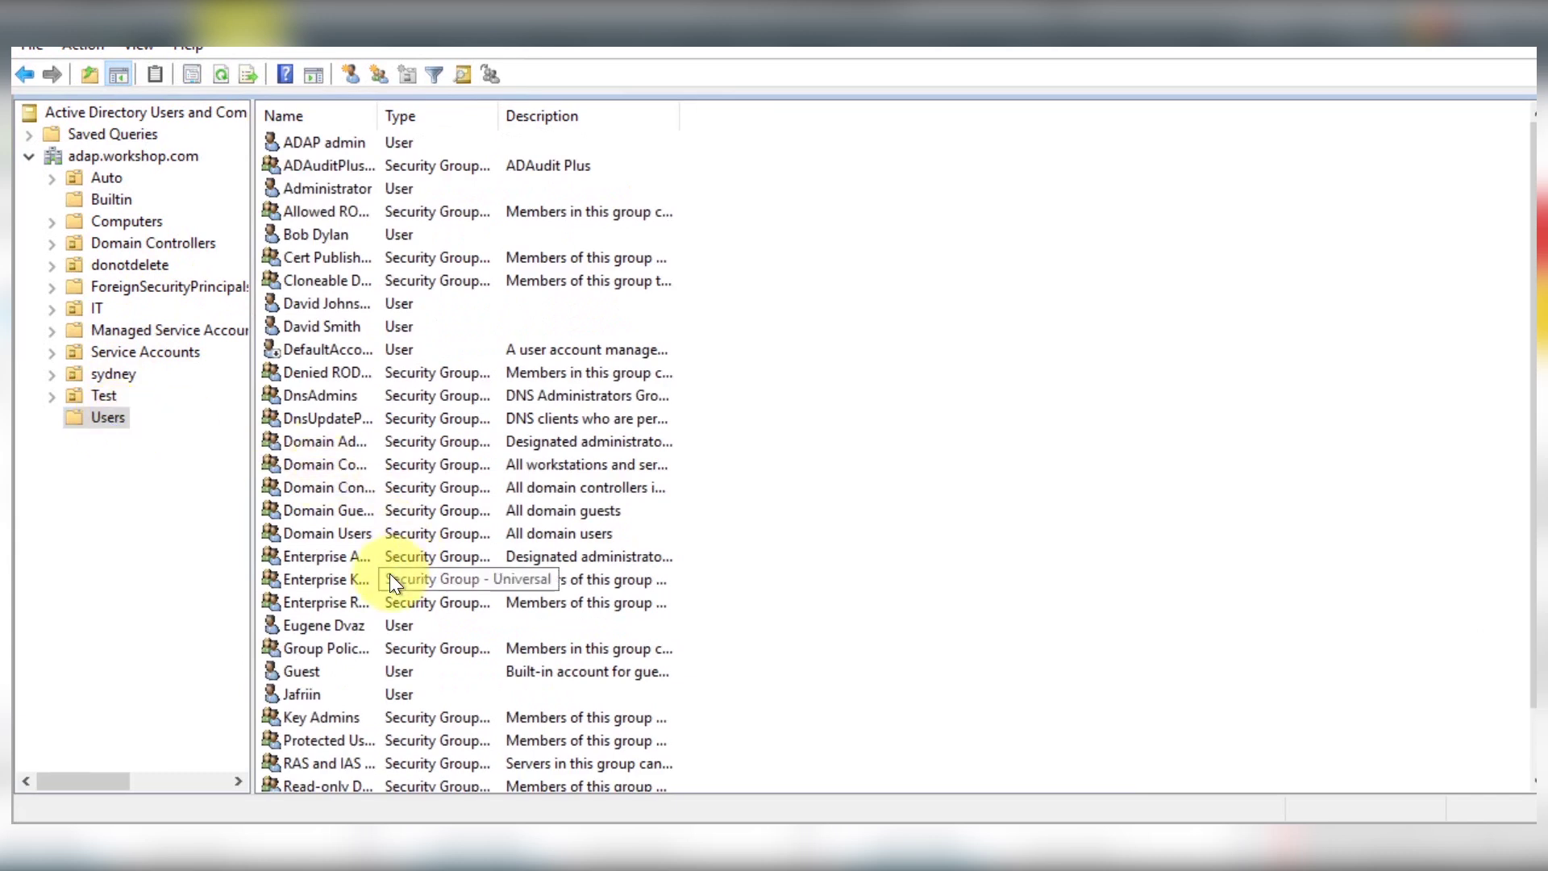
pyautogui.doubleClick(379, 649)
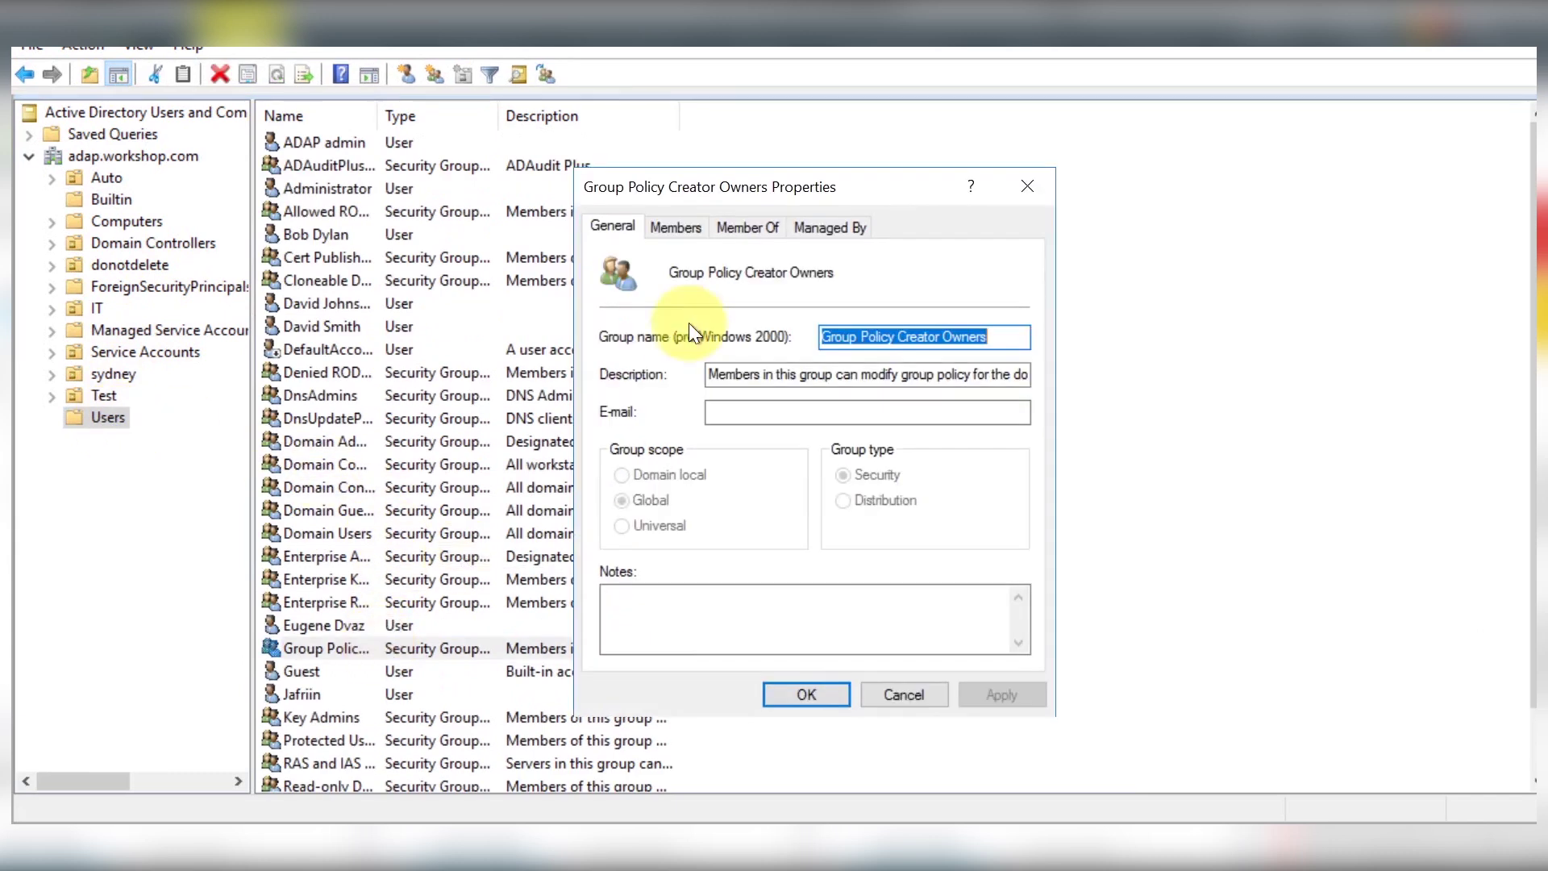
pyautogui.click(676, 228)
pyautogui.click(660, 626)
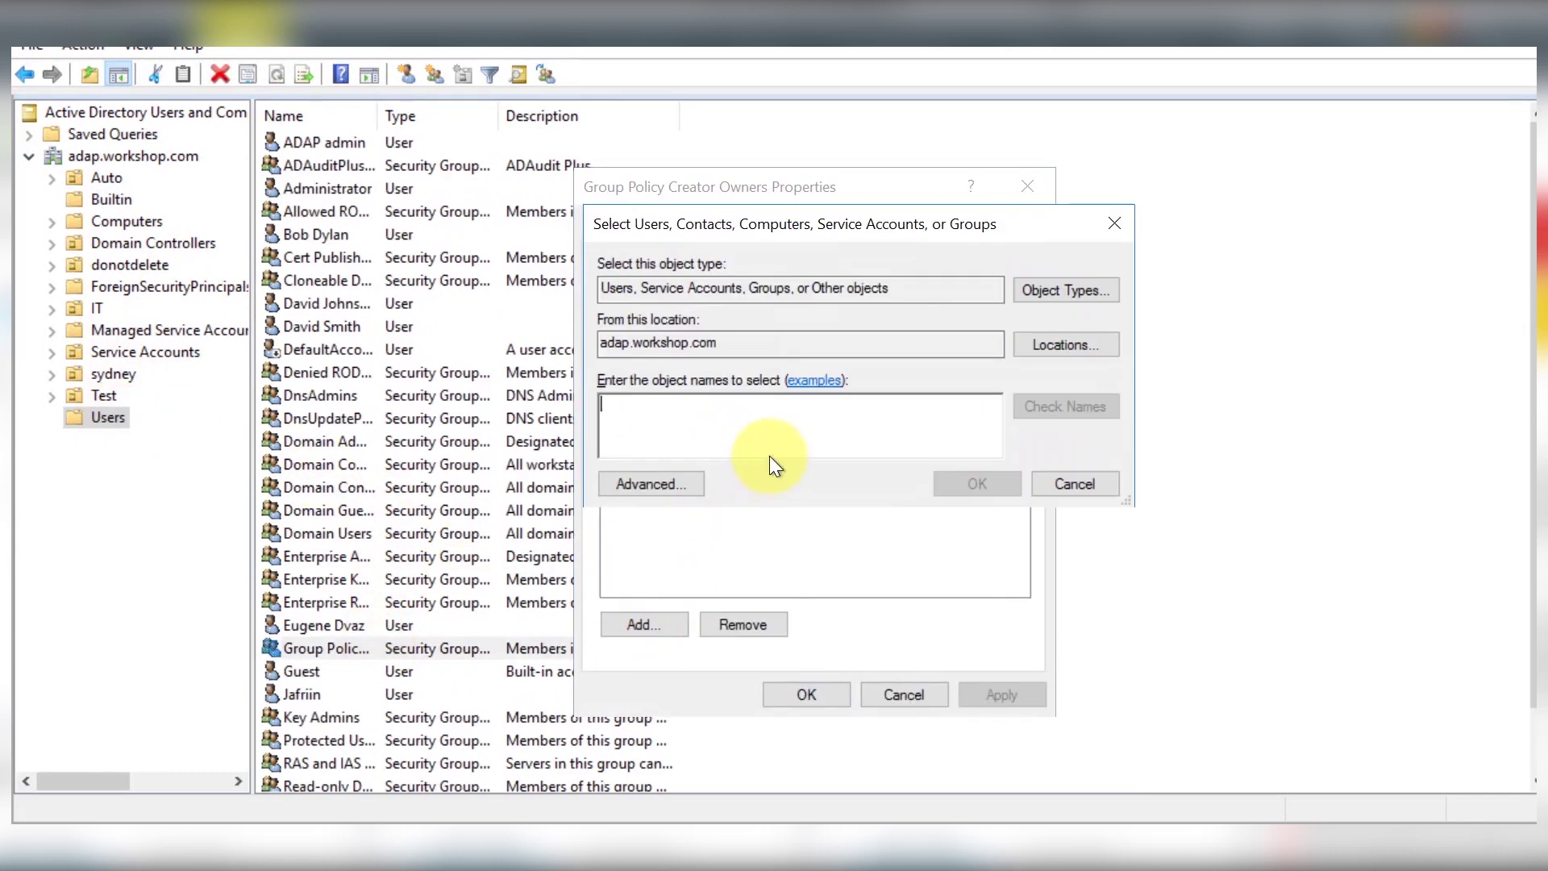
pyautogui.write('mark')
pyautogui.click(1036, 408)
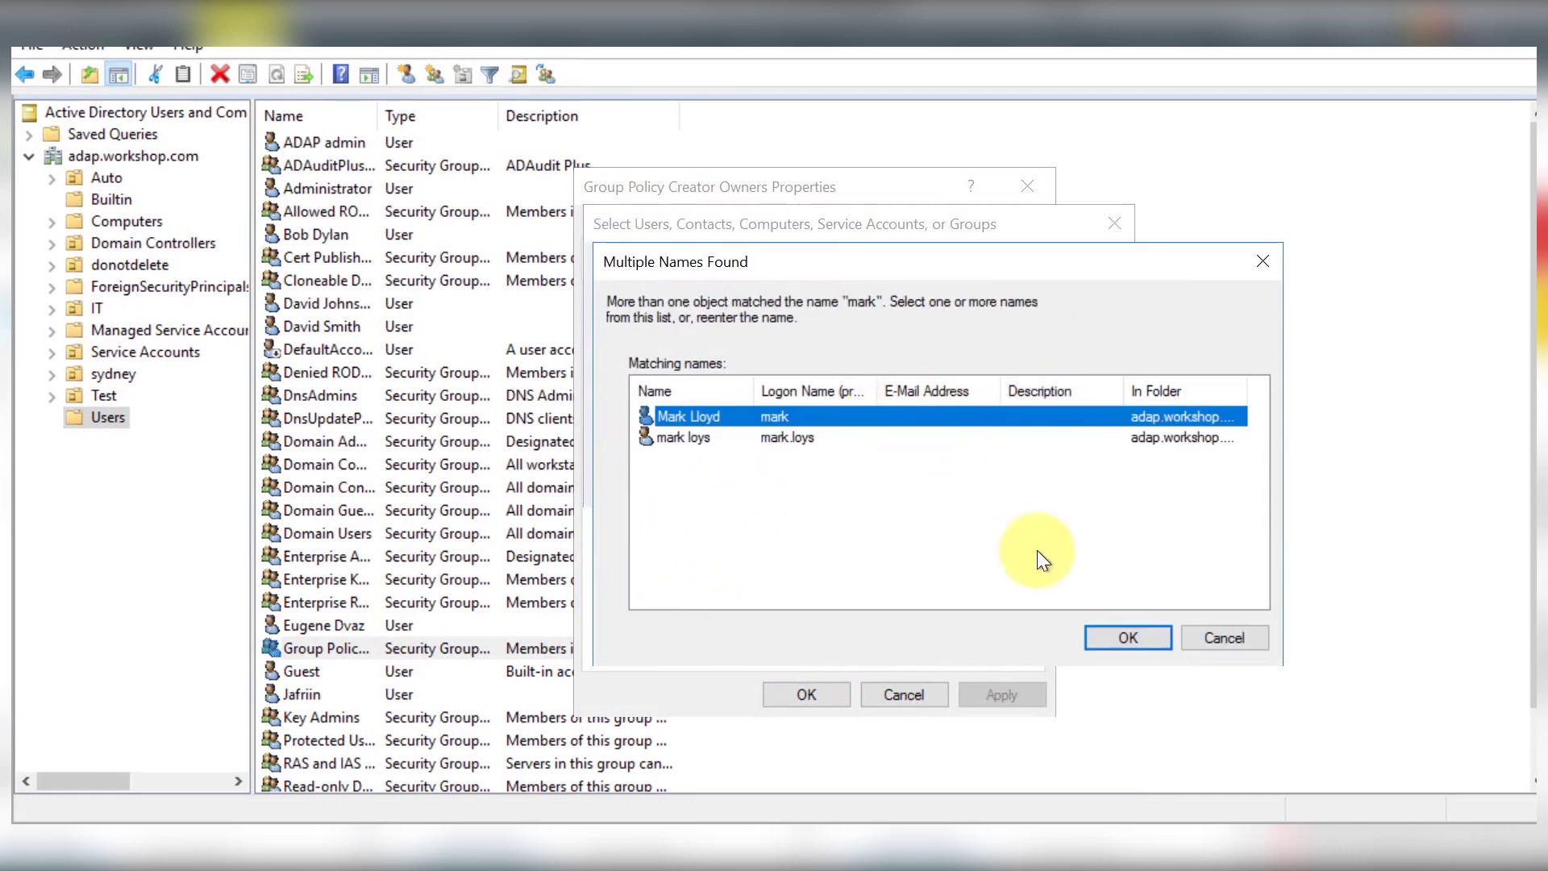
pyautogui.click(1127, 637)
pyautogui.click(985, 482)
pyautogui.click(802, 692)
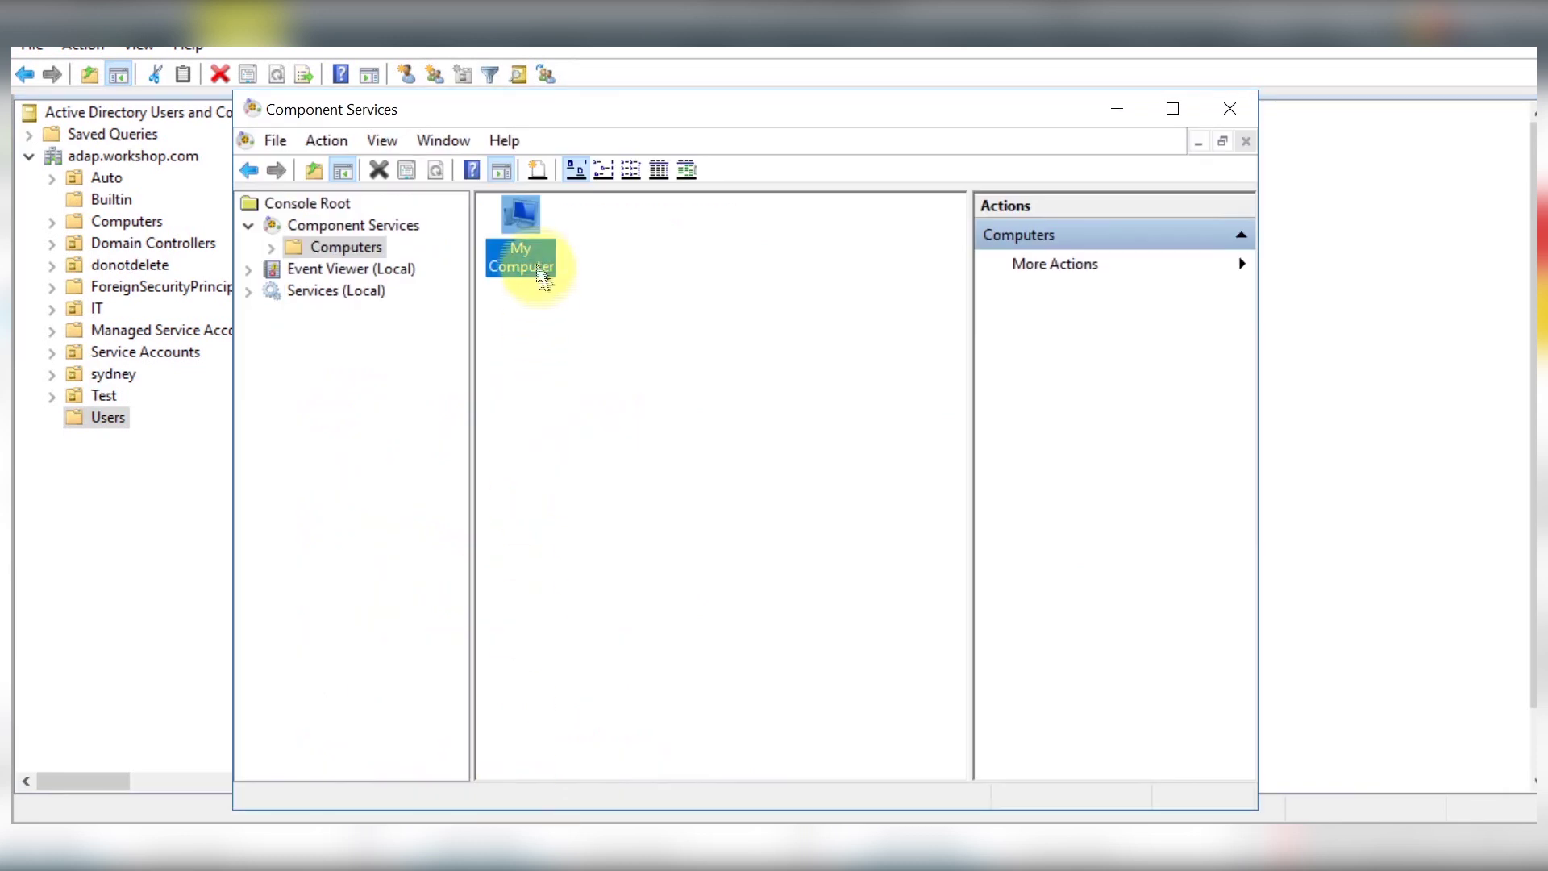
# Add the service account to My Computer's COM Security Launch and Activation limits
pyautogui.rightClick(516, 238)
pyautogui.click(592, 332)
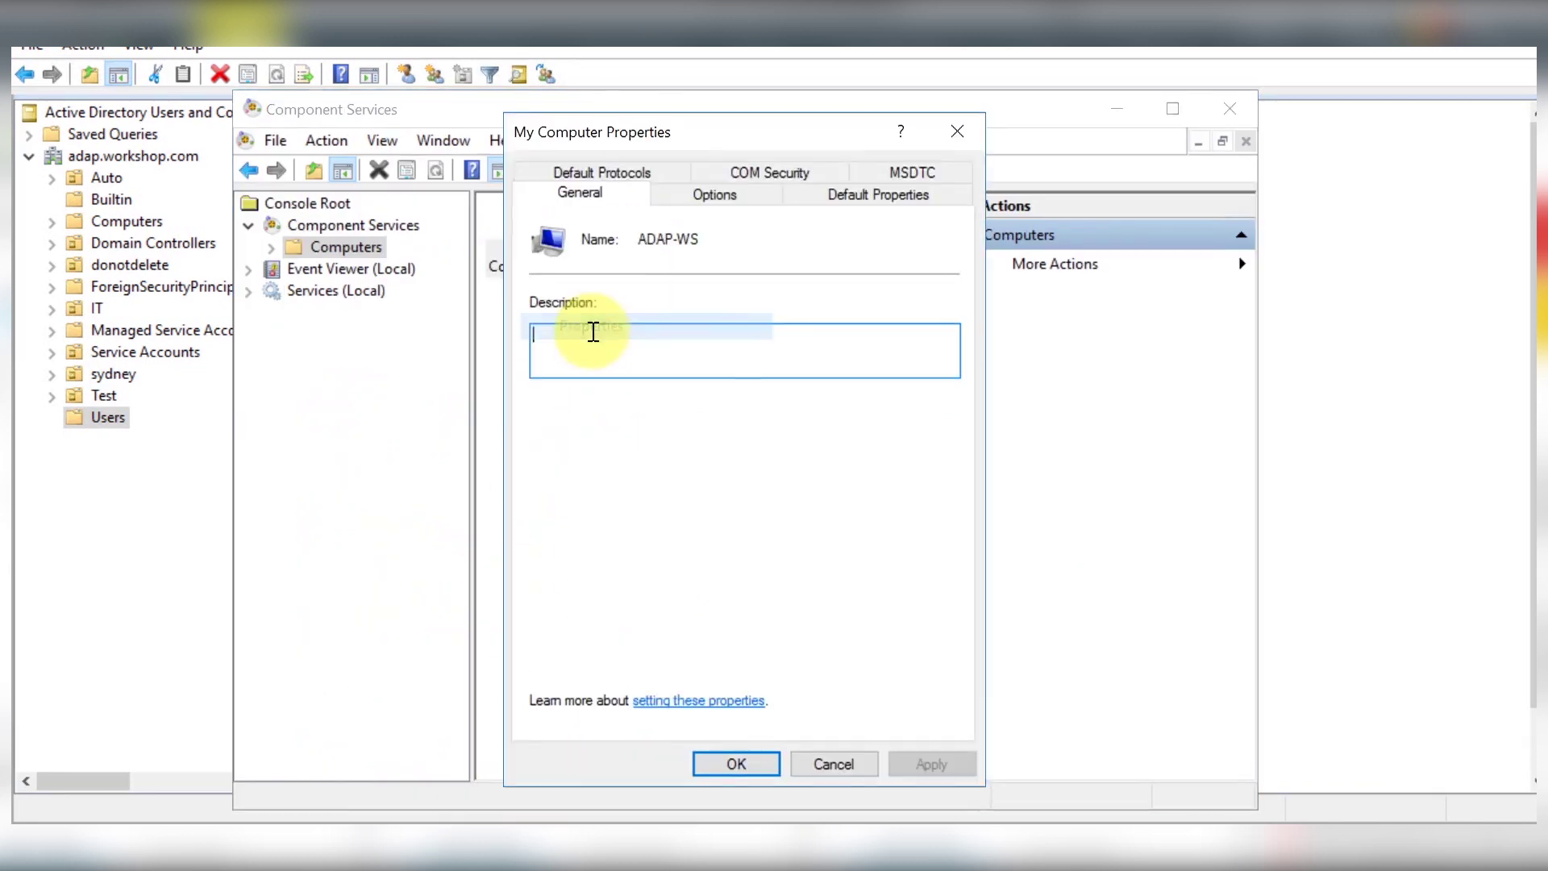
pyautogui.click(774, 169)
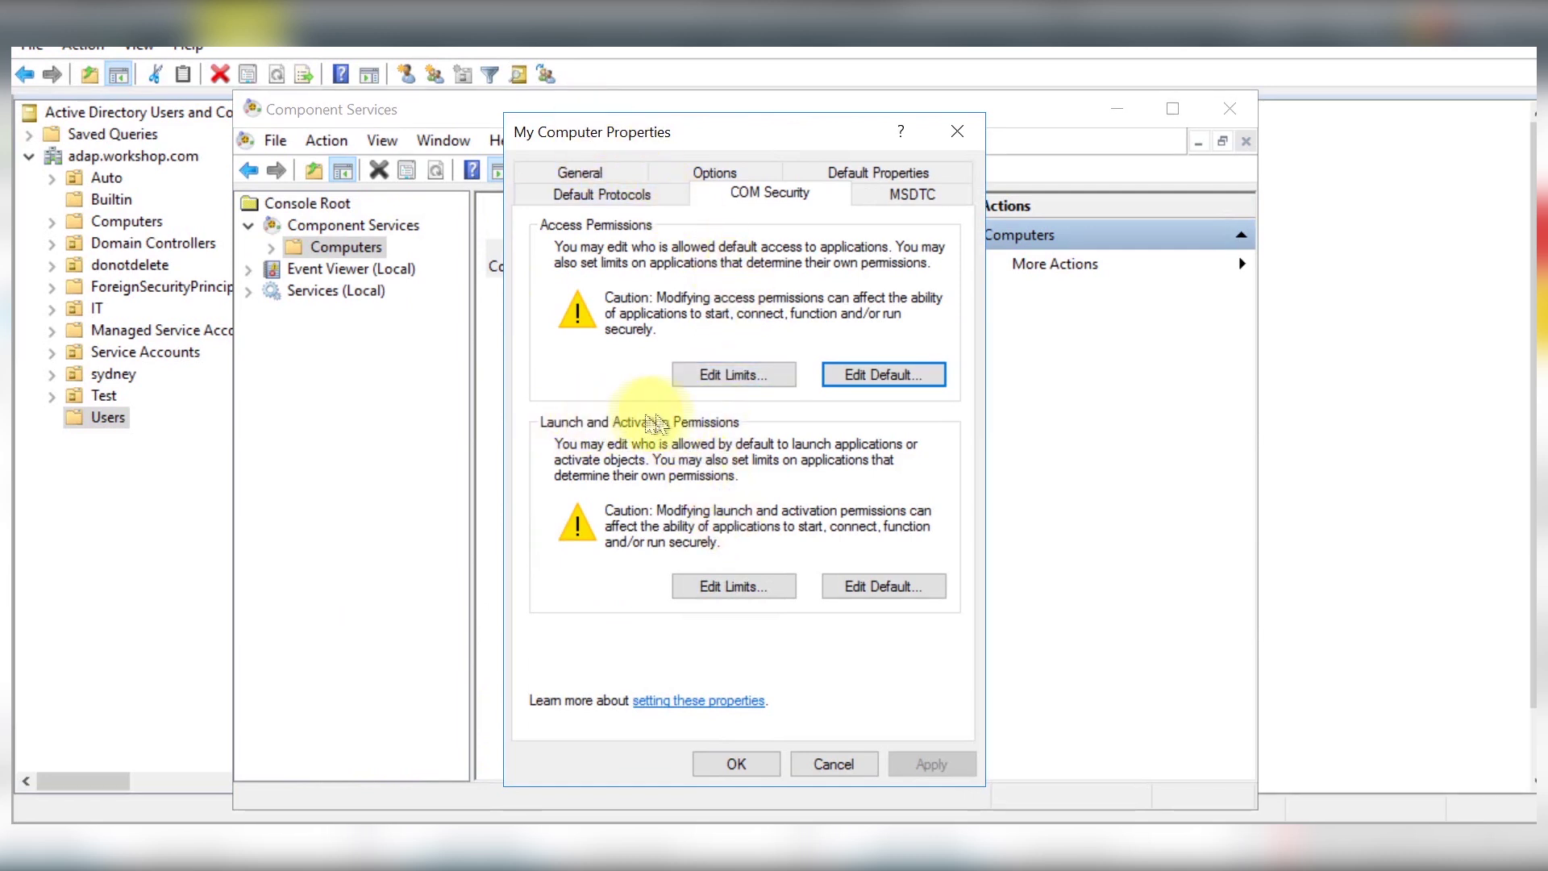
pyautogui.click(735, 583)
pyautogui.click(801, 472)
pyautogui.write('mark')
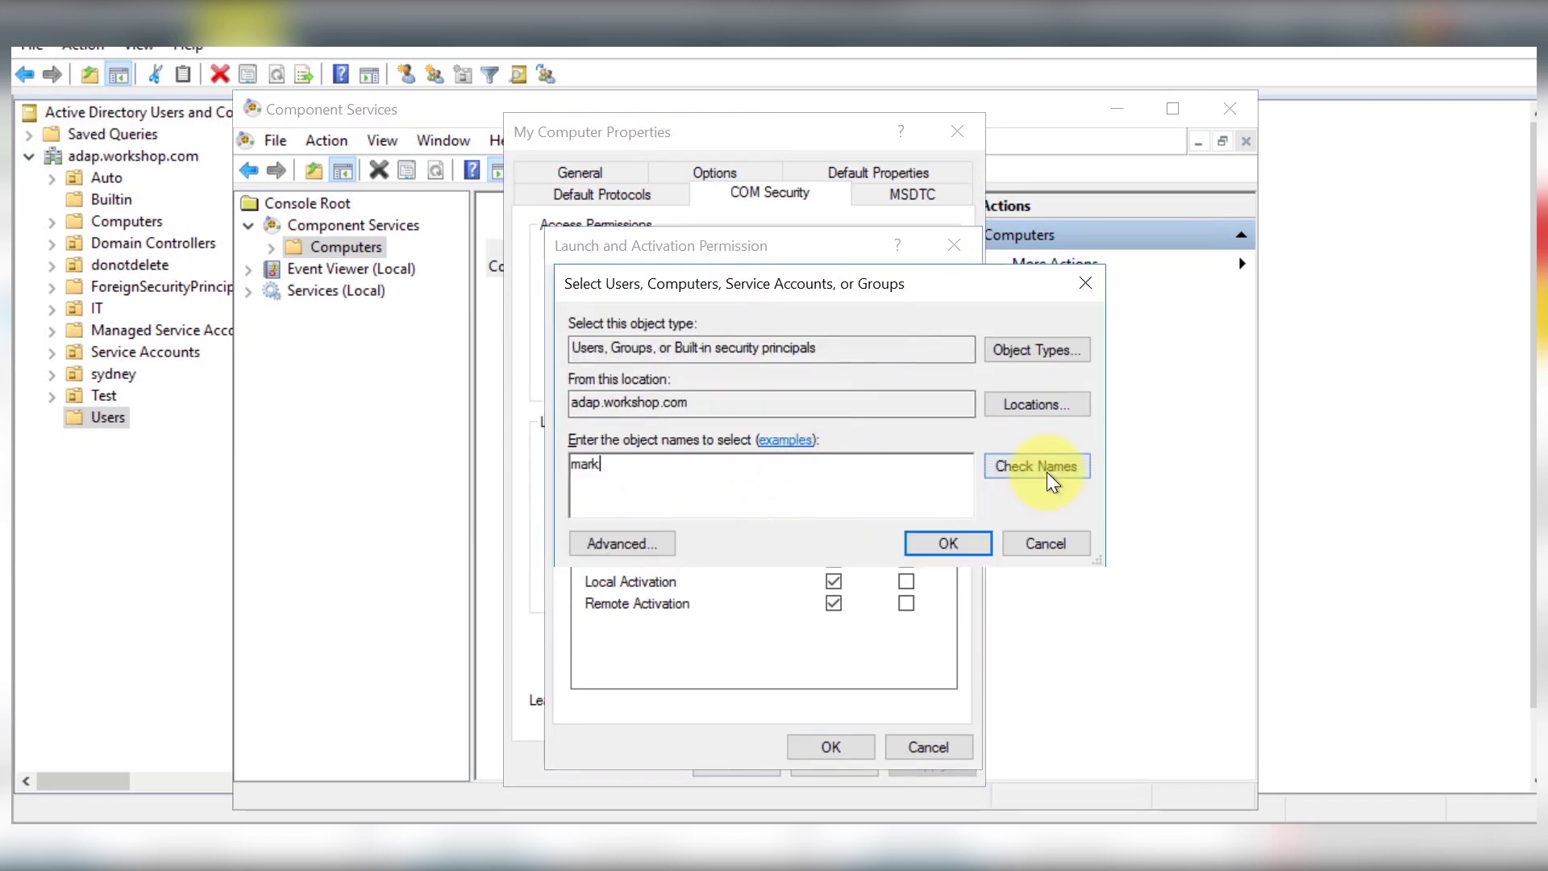
pyautogui.click(1046, 472)
pyautogui.click(1098, 695)
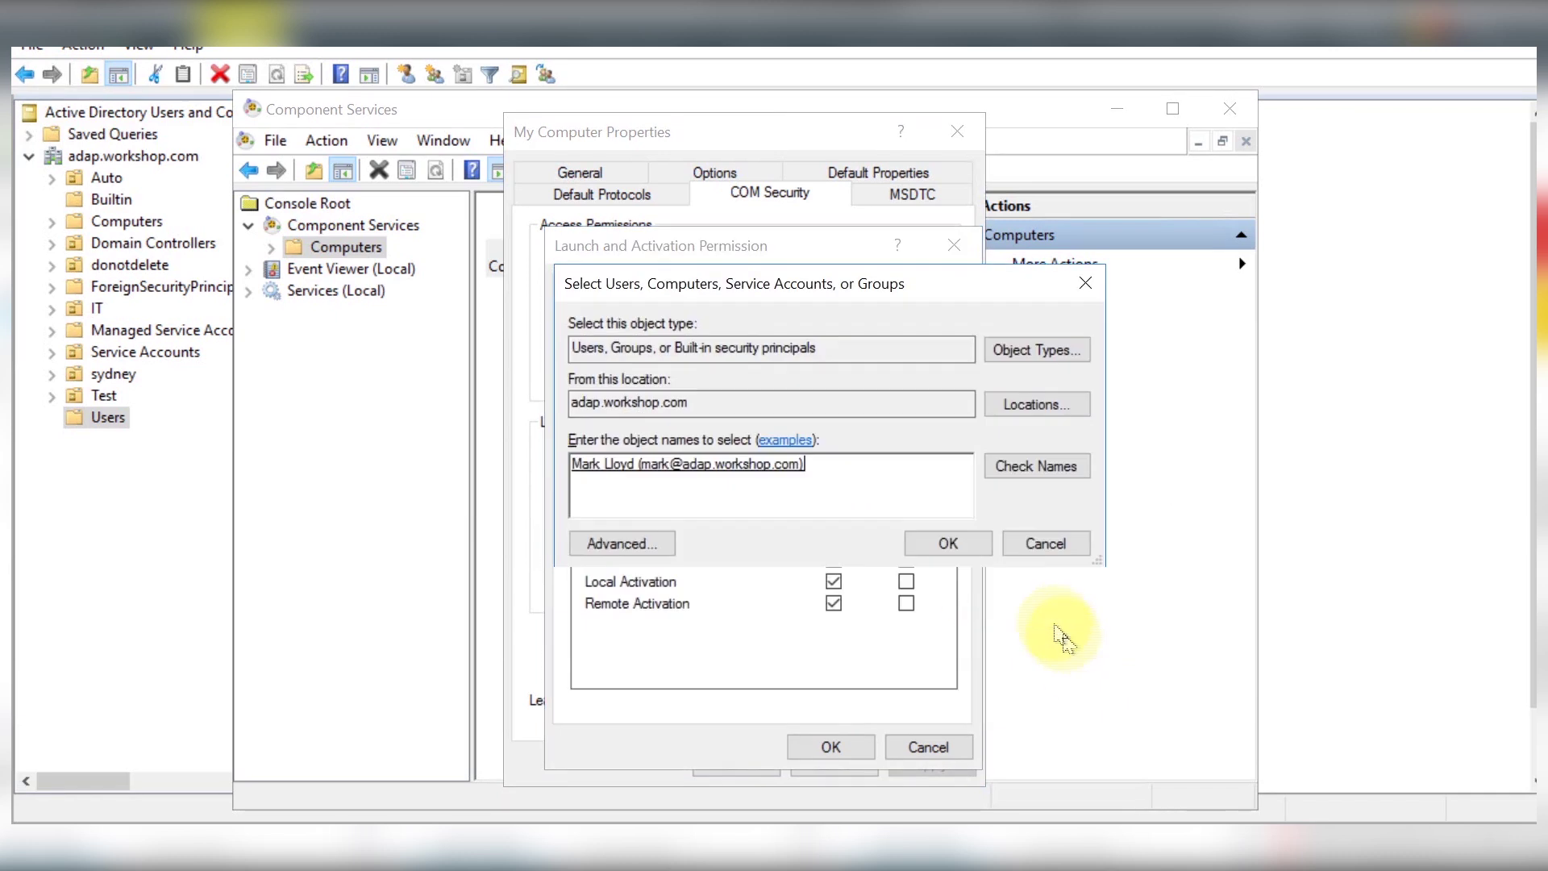
pyautogui.click(933, 542)
# Allow Local and Remote Launch and Local and Remote Activation for the account, saving both dialogs
pyautogui.click(834, 537)
pyautogui.click(834, 559)
pyautogui.click(834, 580)
pyautogui.click(833, 603)
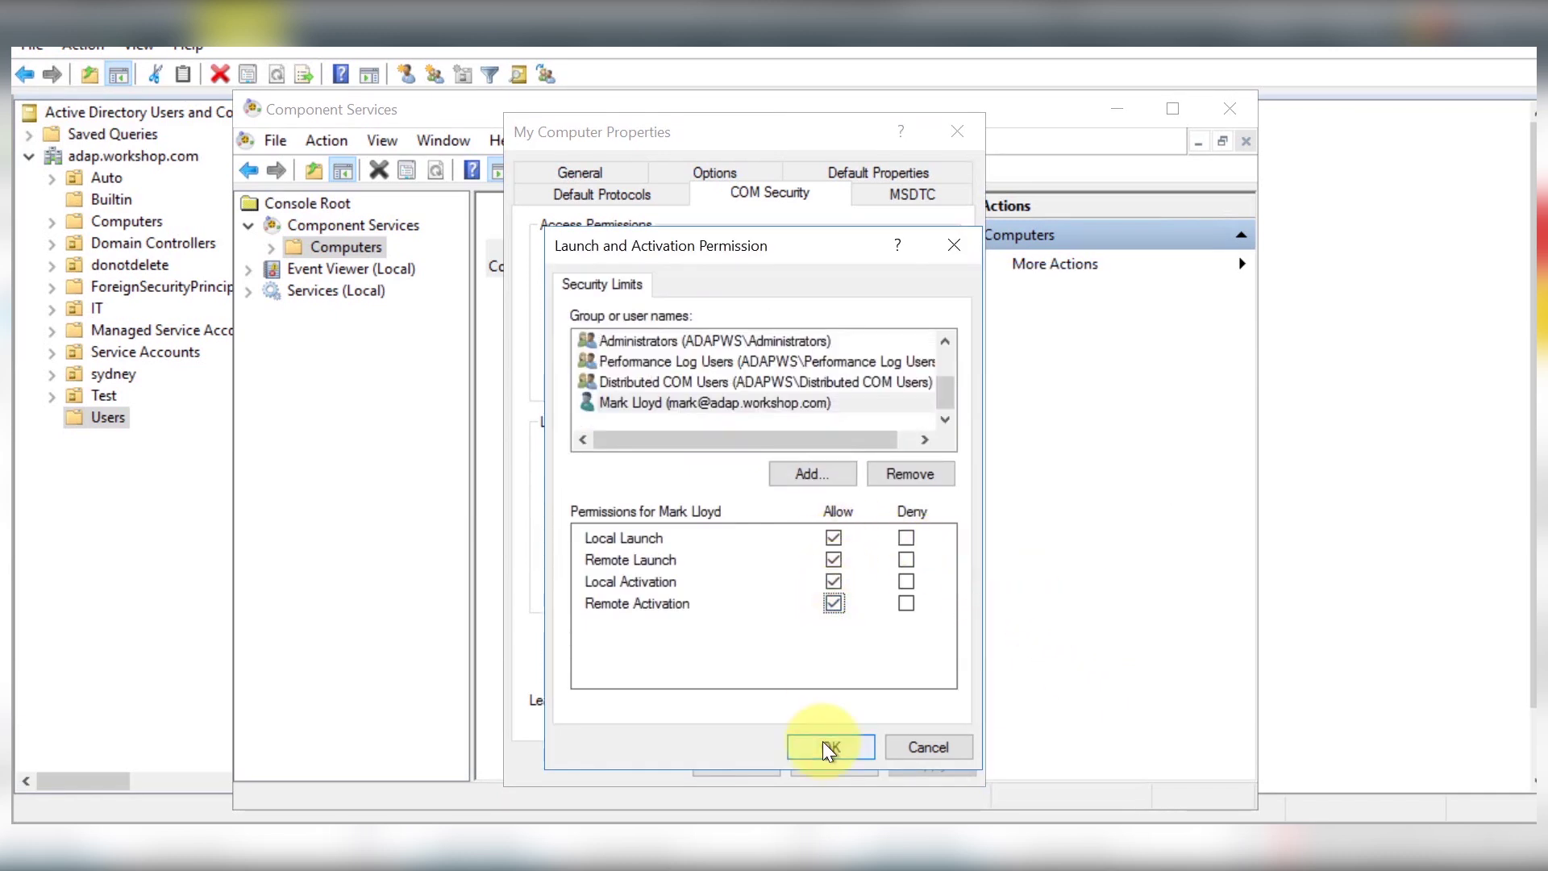
pyautogui.click(826, 745)
pyautogui.click(777, 763)
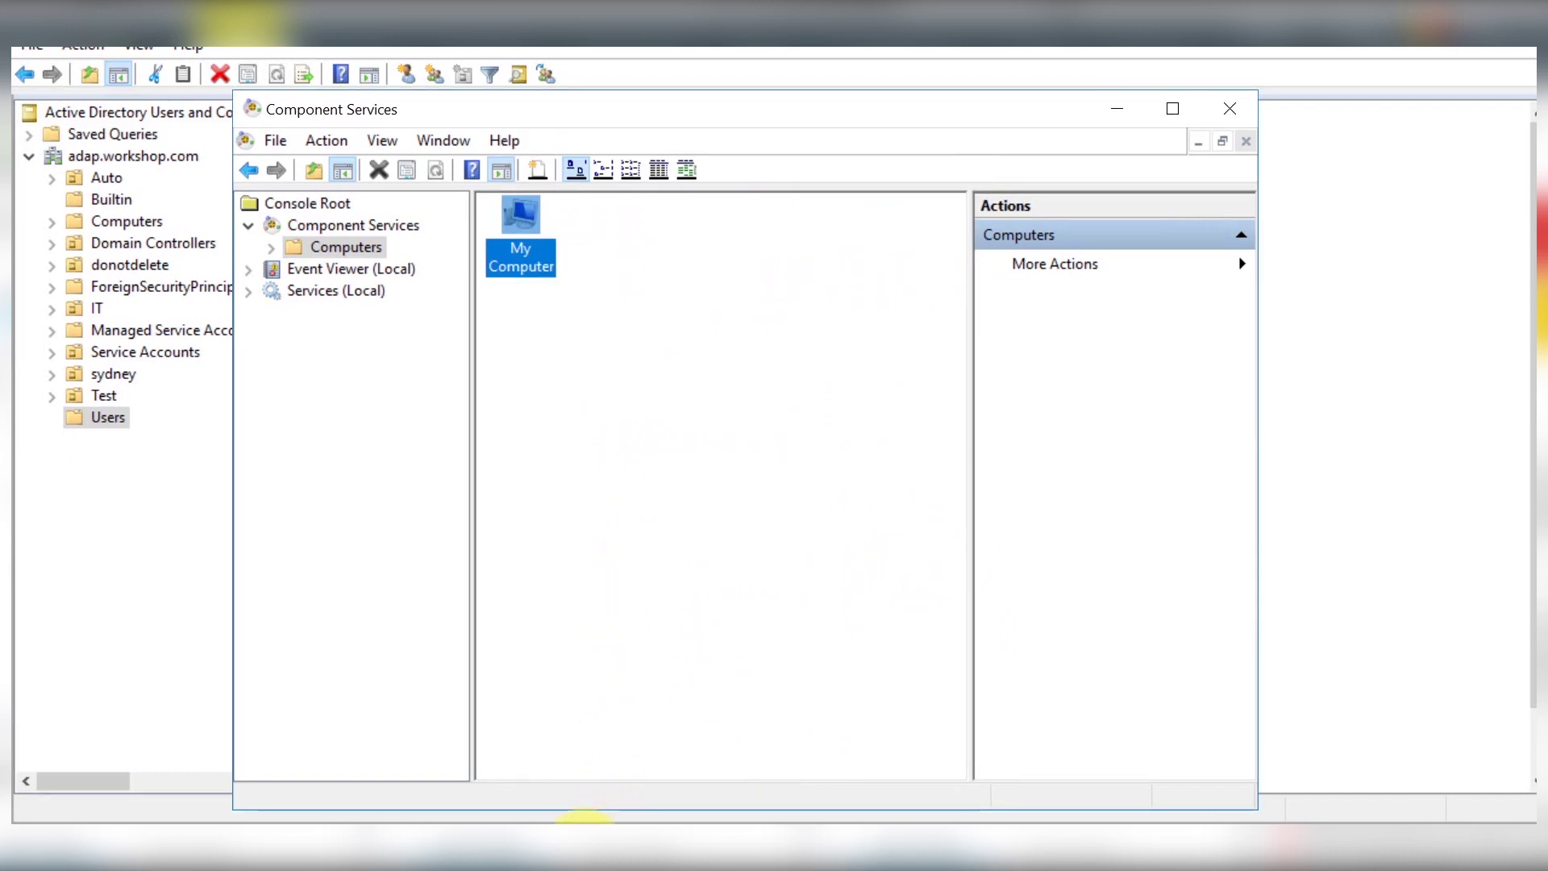
# Select the ROOT\CIMV2\Security namespace in the local WMI Control's security settings
pyautogui.click(585, 843)
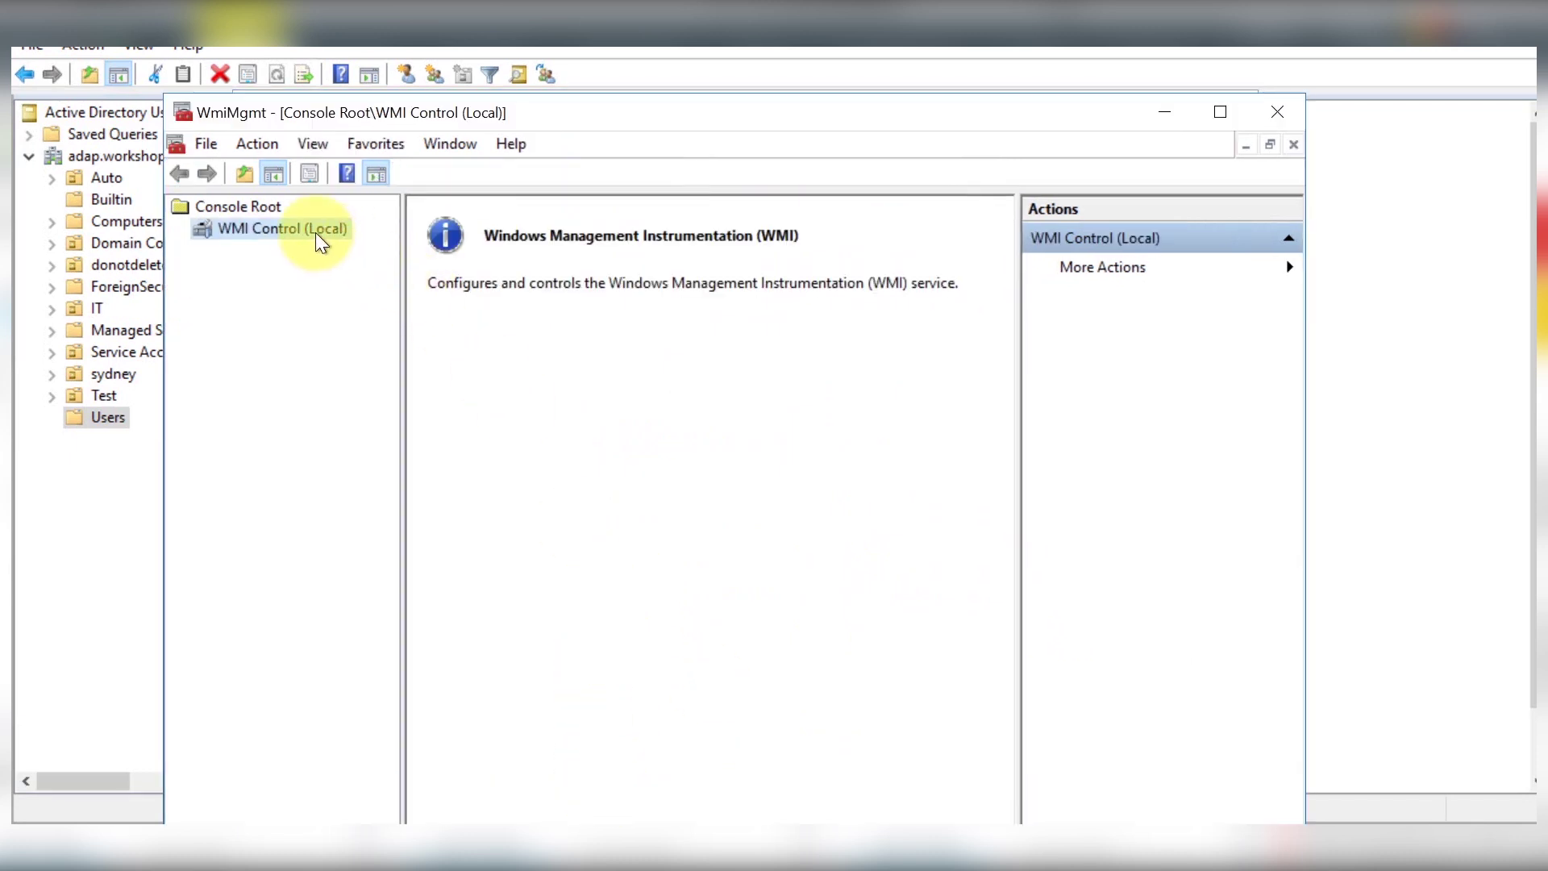
pyautogui.rightClick(317, 234)
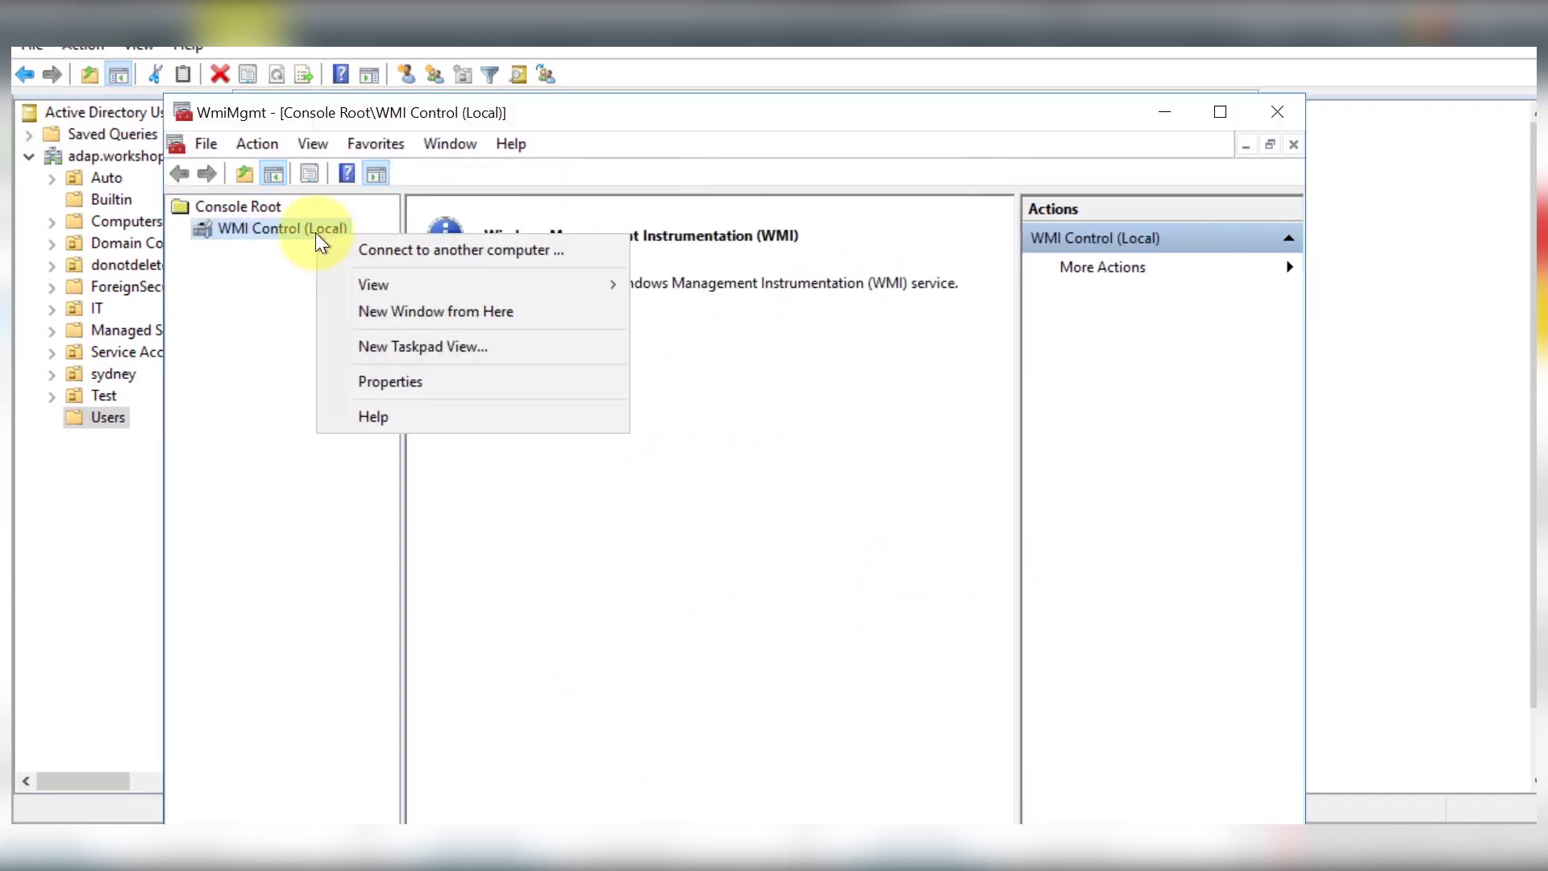
pyautogui.click(400, 386)
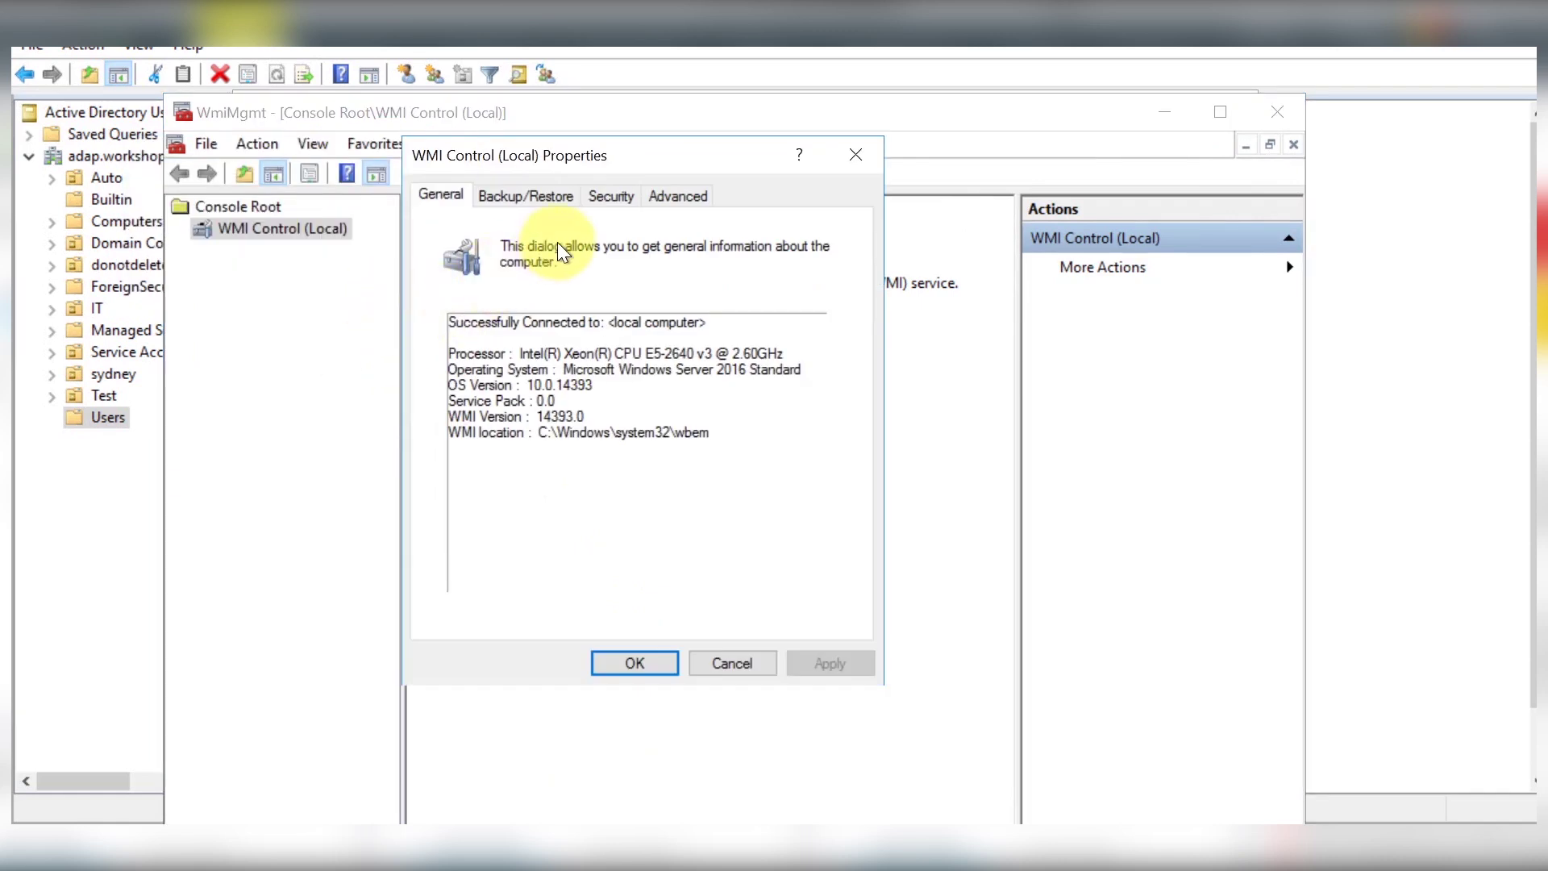
pyautogui.click(609, 207)
pyautogui.click(443, 275)
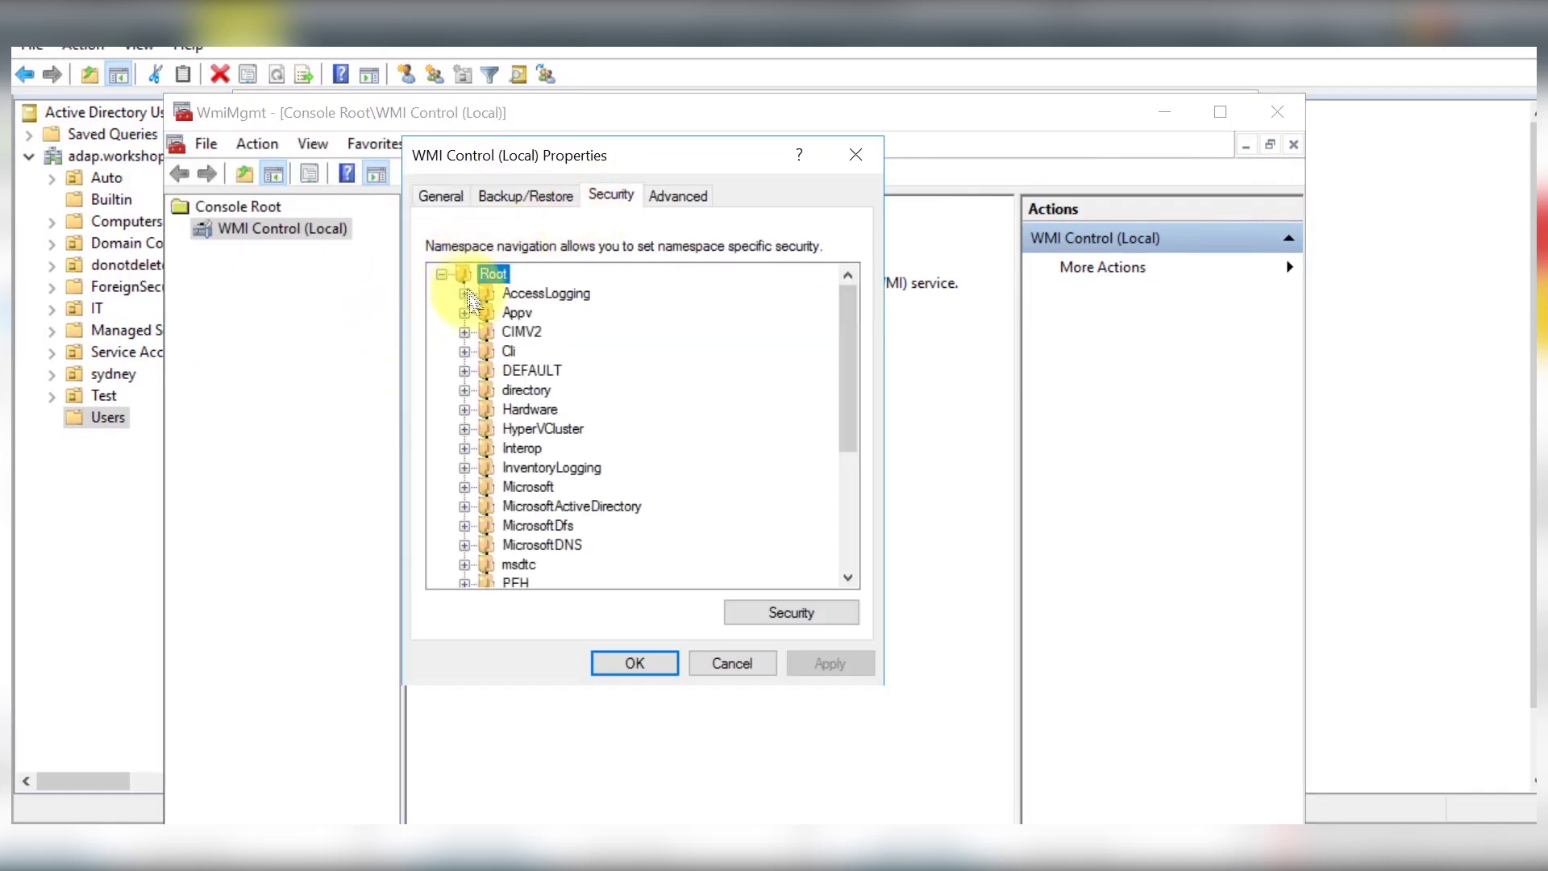
pyautogui.click(465, 332)
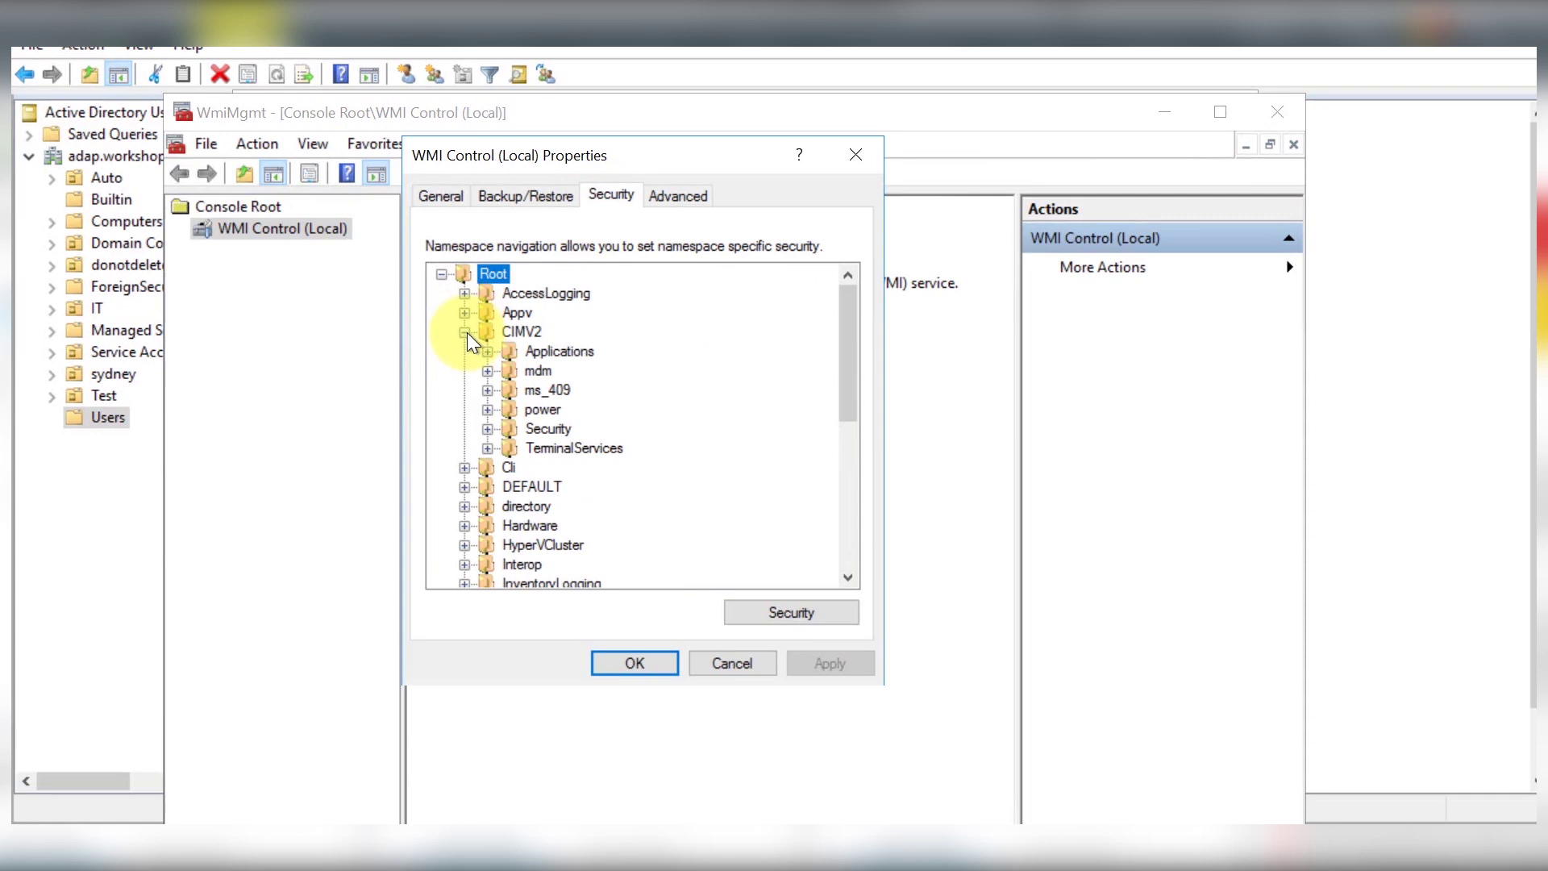
pyautogui.click(488, 429)
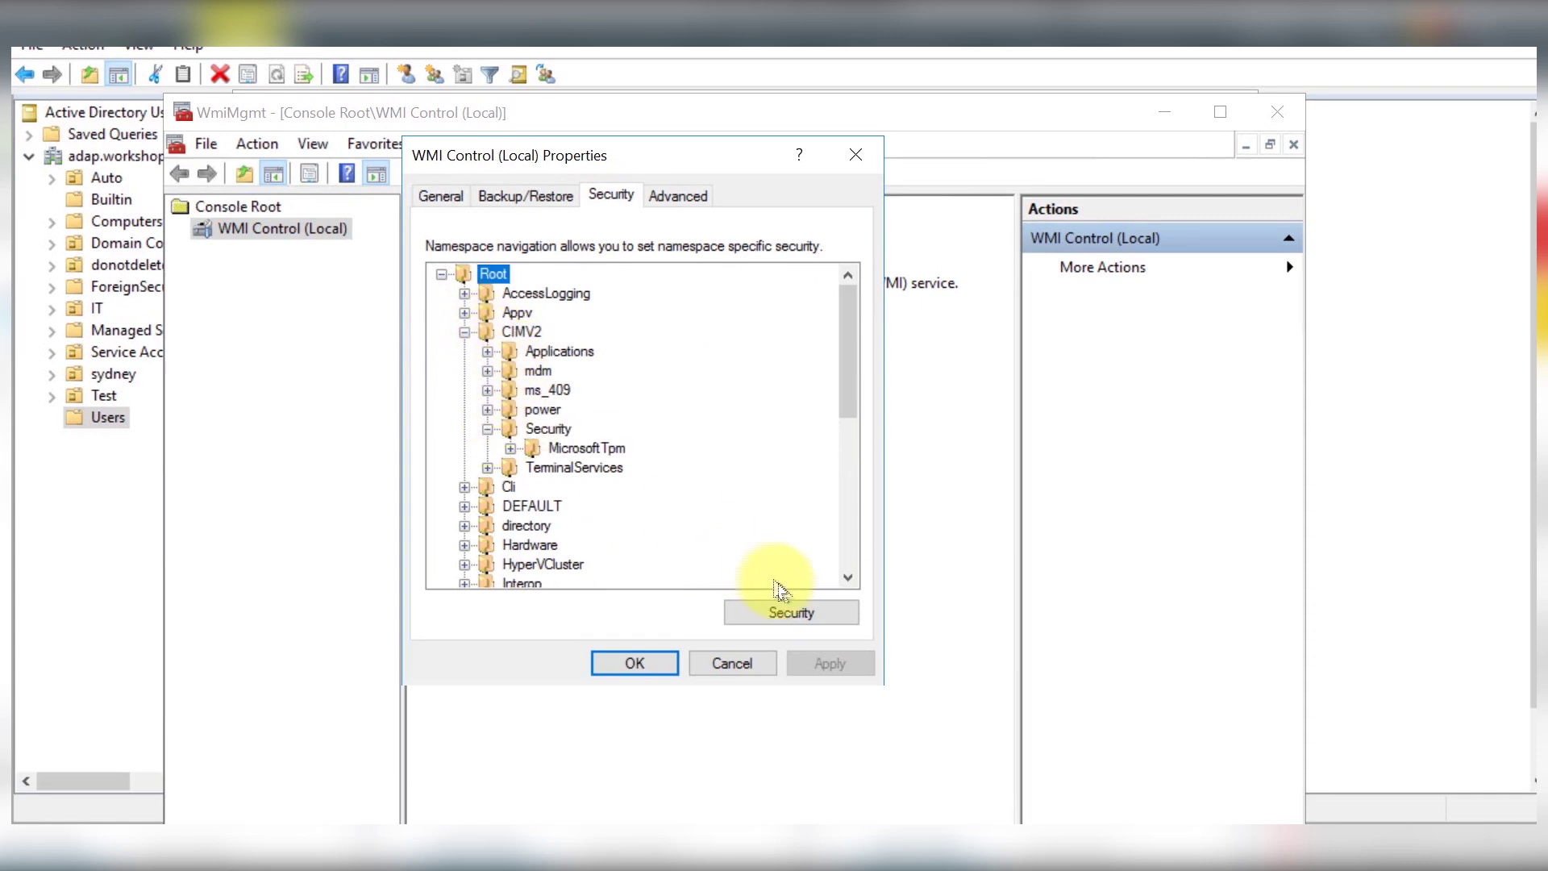
pyautogui.click(548, 429)
# Grant the service account Execute Methods and write permissions on that namespace and confirm
pyautogui.click(794, 612)
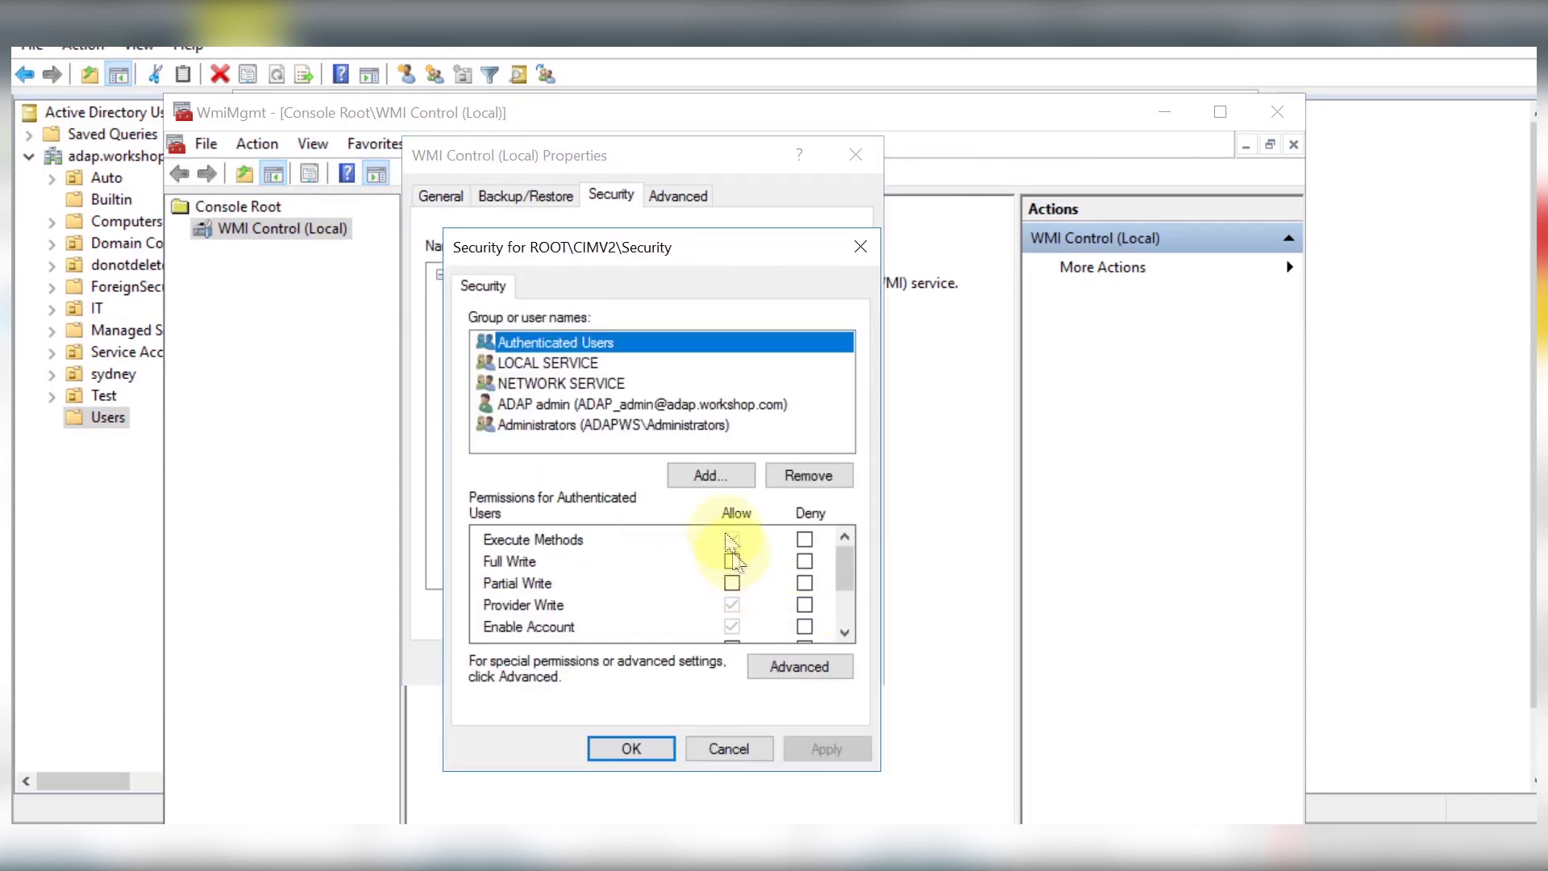
pyautogui.click(685, 474)
pyautogui.write('mark')
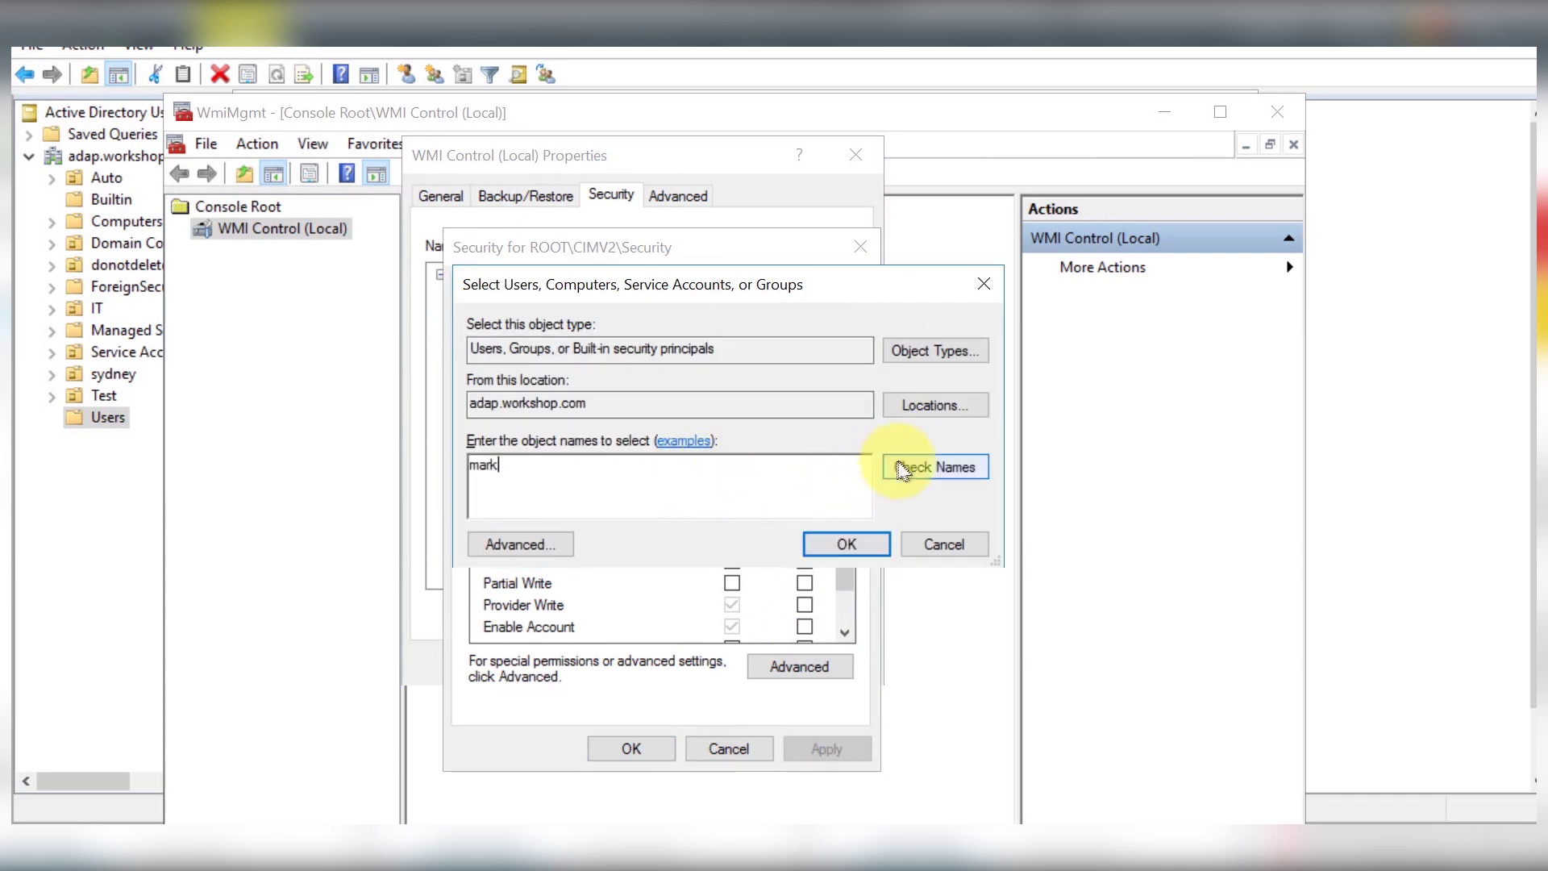
pyautogui.click(903, 466)
pyautogui.click(998, 698)
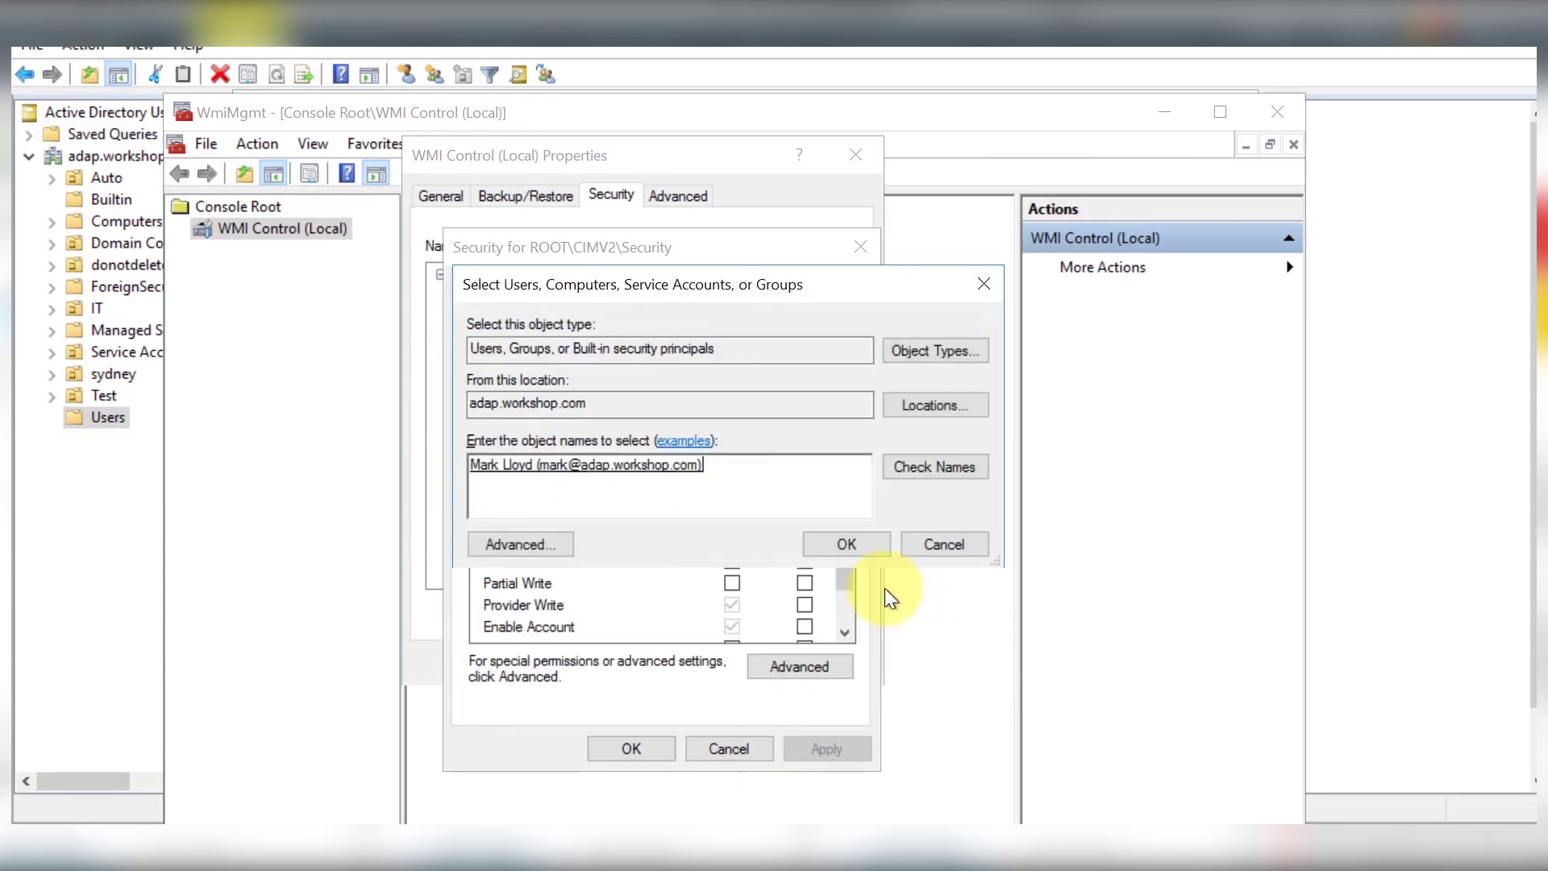
pyautogui.click(835, 545)
pyautogui.click(731, 541)
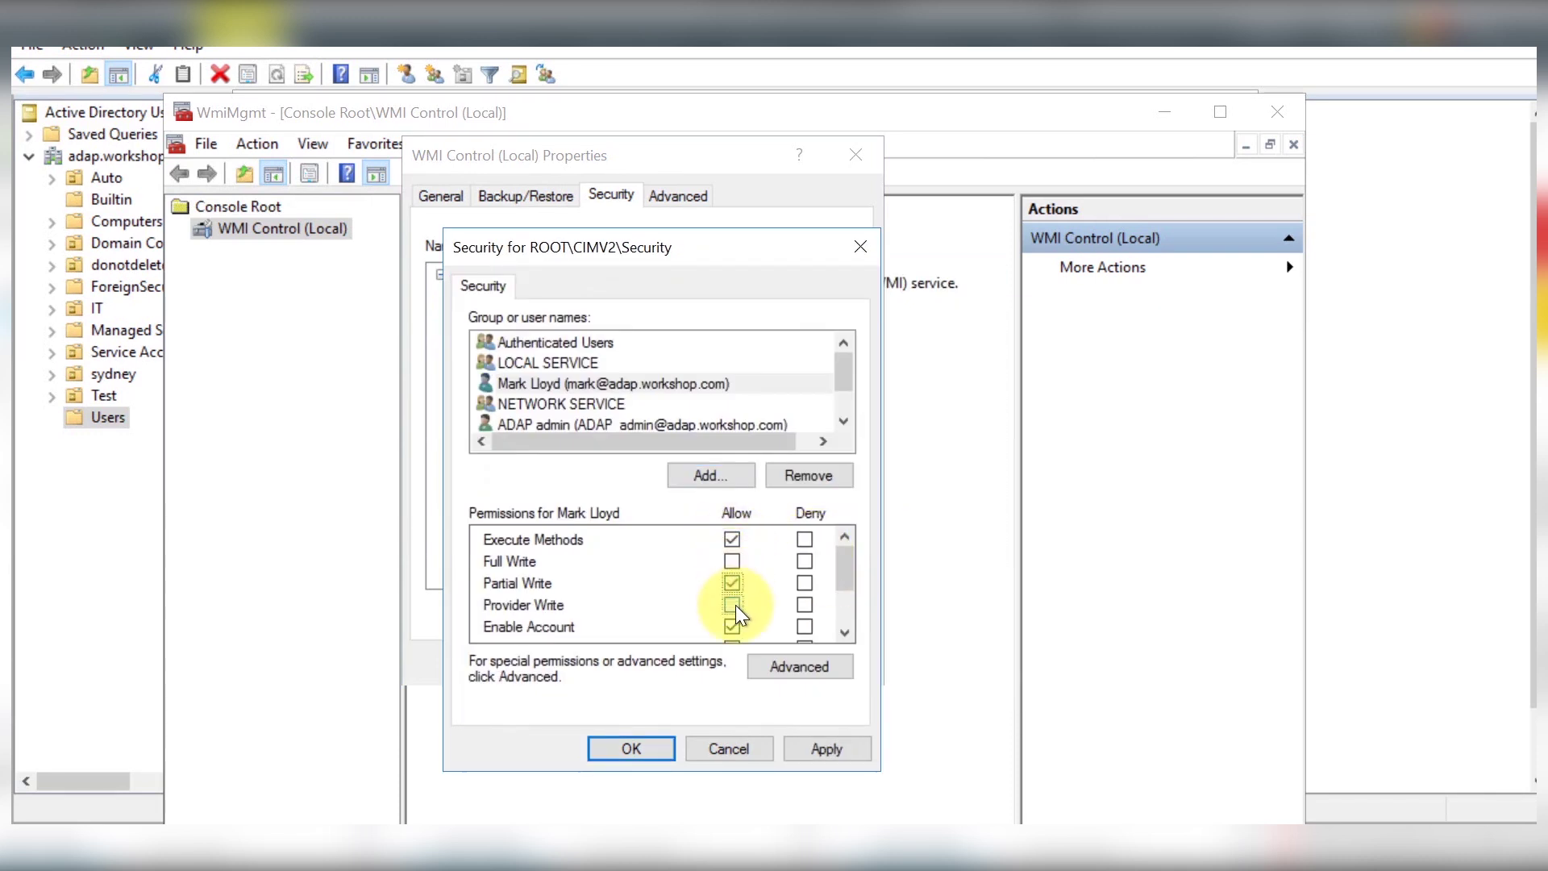
pyautogui.click(732, 561)
pyautogui.click(637, 748)
pyautogui.click(653, 668)
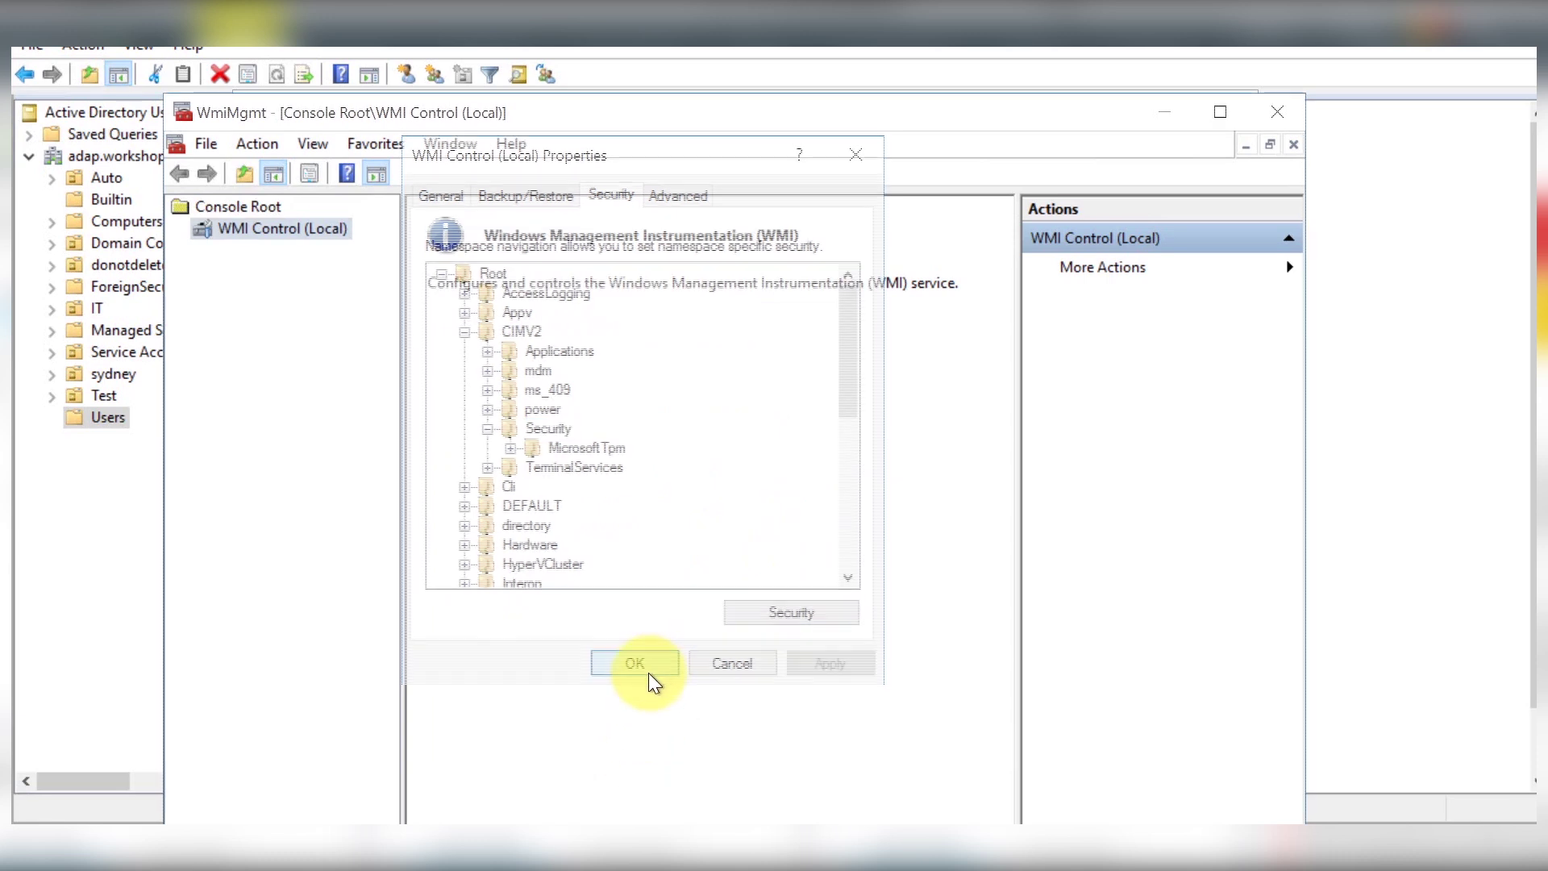